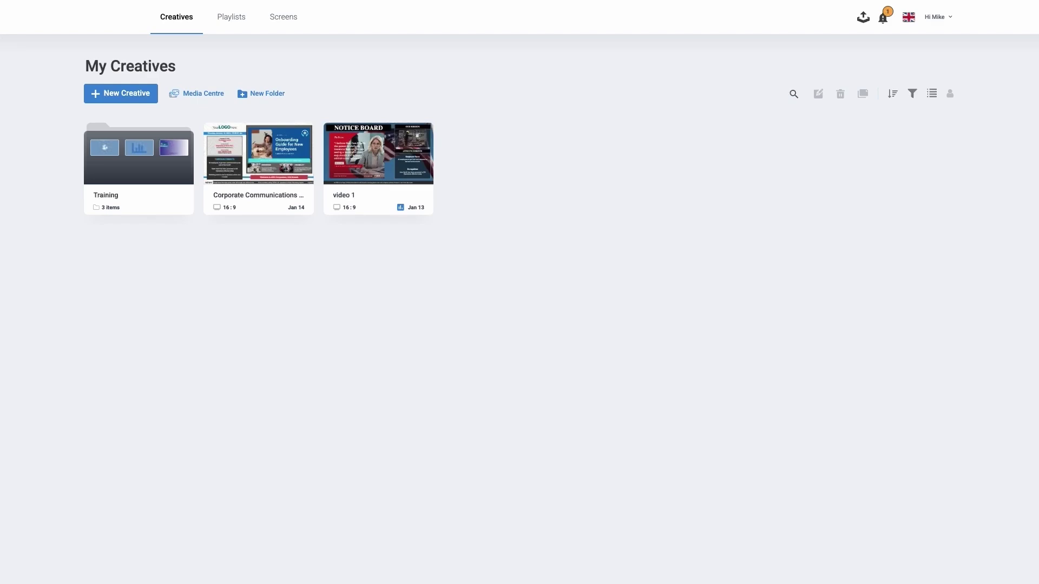
Start a new creative and choose the blank-page option from the 16:9 template gallery.
click(123, 102)
scroll(311, 284, down, 2)
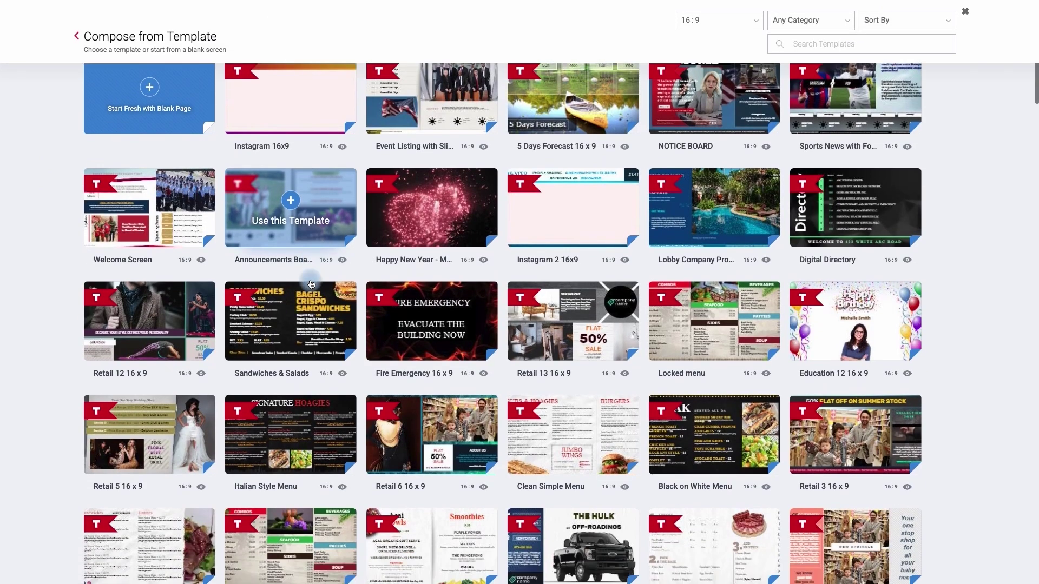
scroll(311, 284, down, 8)
scroll(309, 280, up, 3)
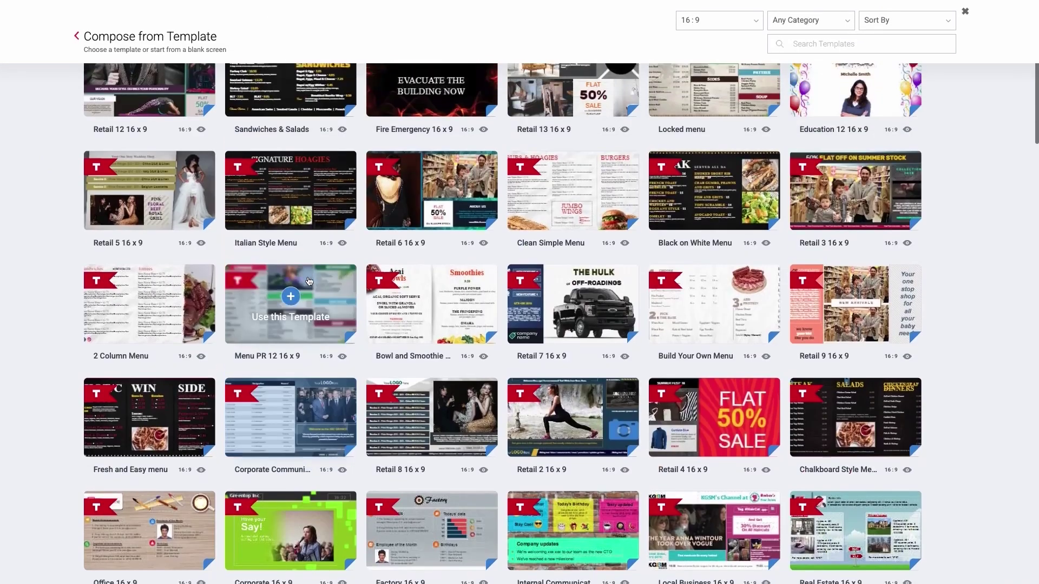
scroll(309, 281, up, 5)
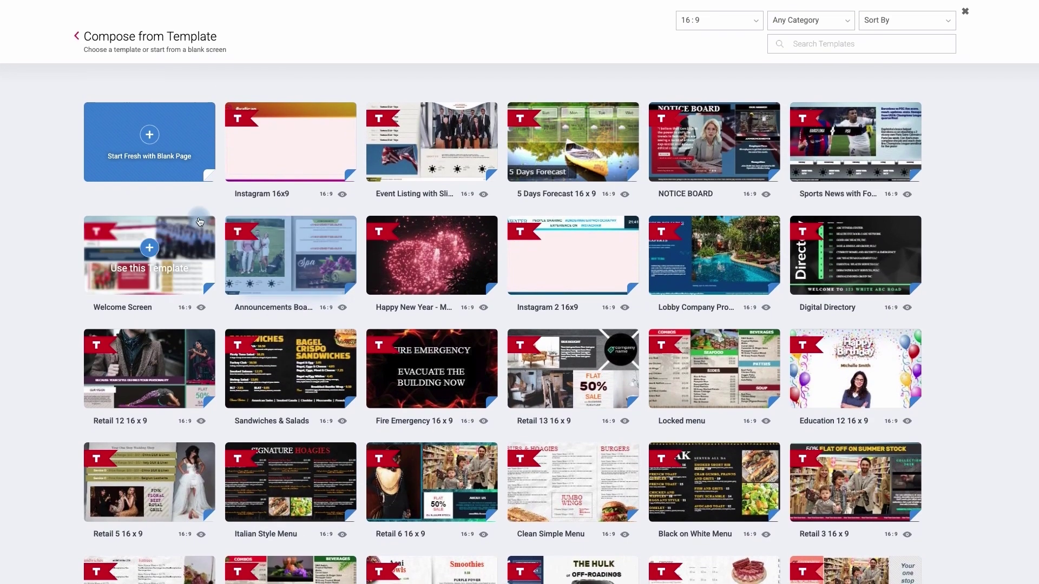
click(120, 182)
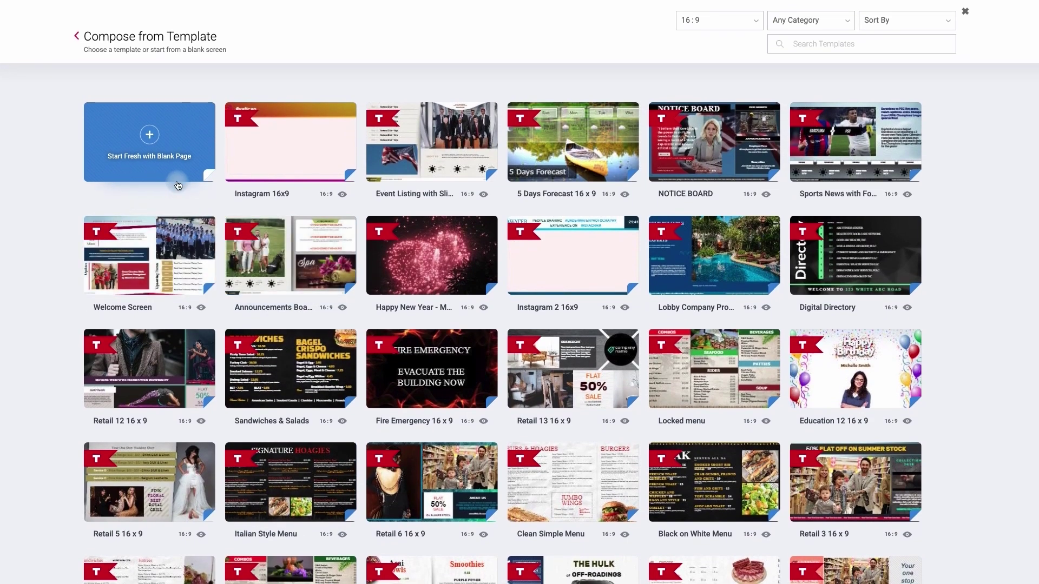
Open the blank creative and rename it 'Labels and shapes'.
click(149, 141)
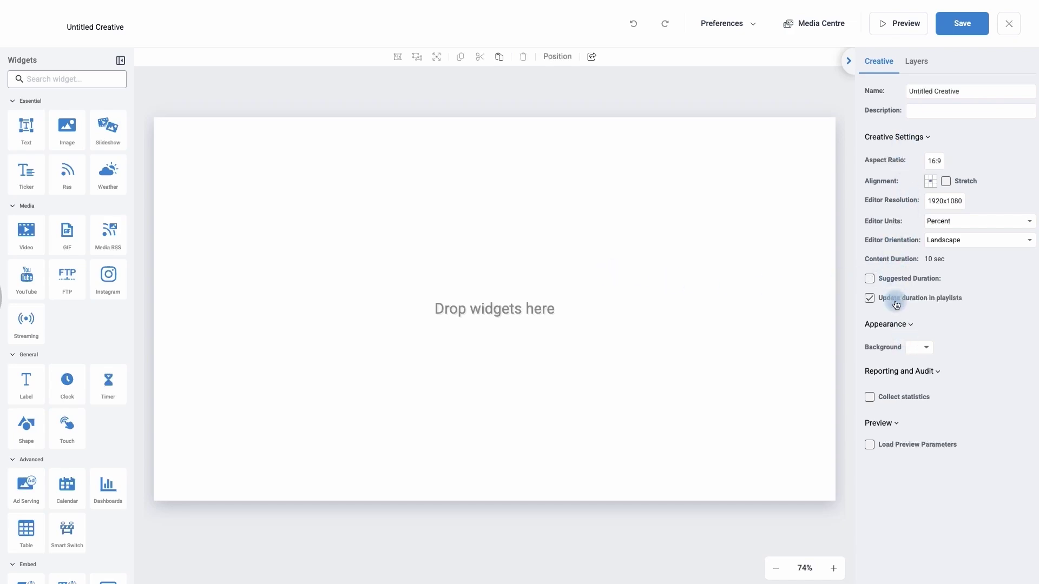
mouse_move(896, 305)
triple_click(974, 90)
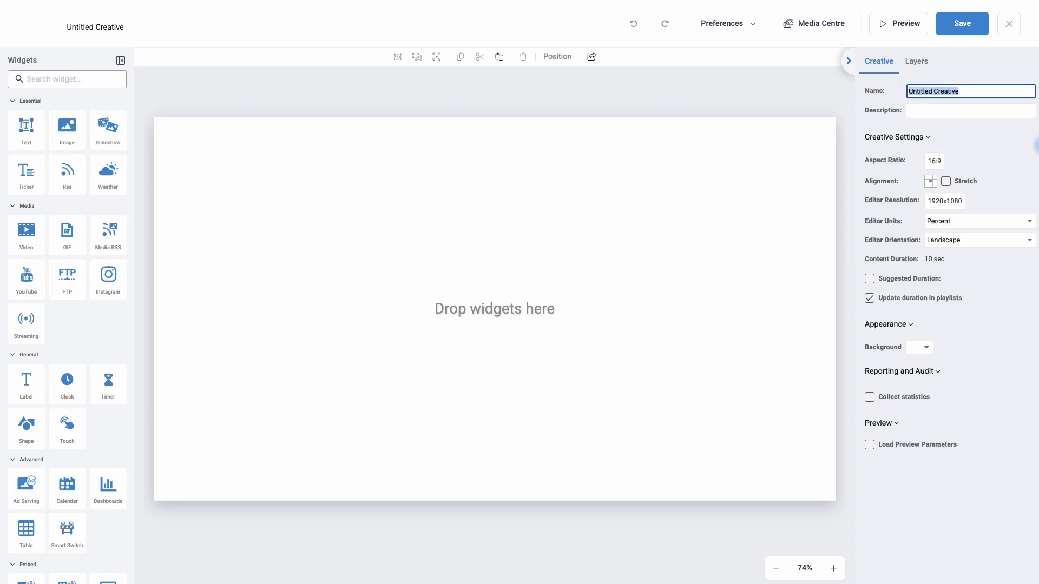
text(Labels and shapes)
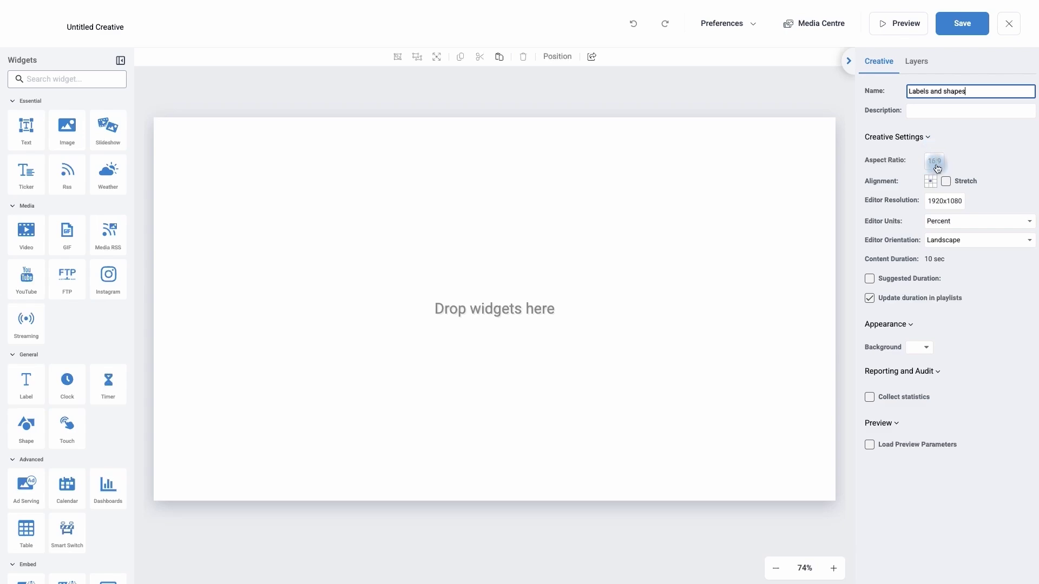
Check the editor resolution is 1920x1080, leaving it unchanged.
click(939, 202)
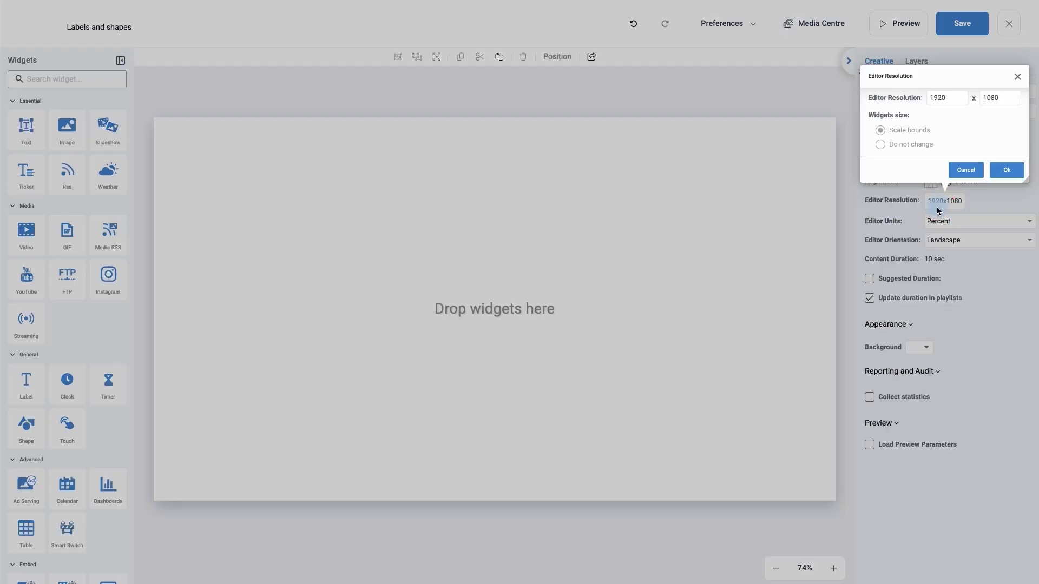
double_click(944, 100)
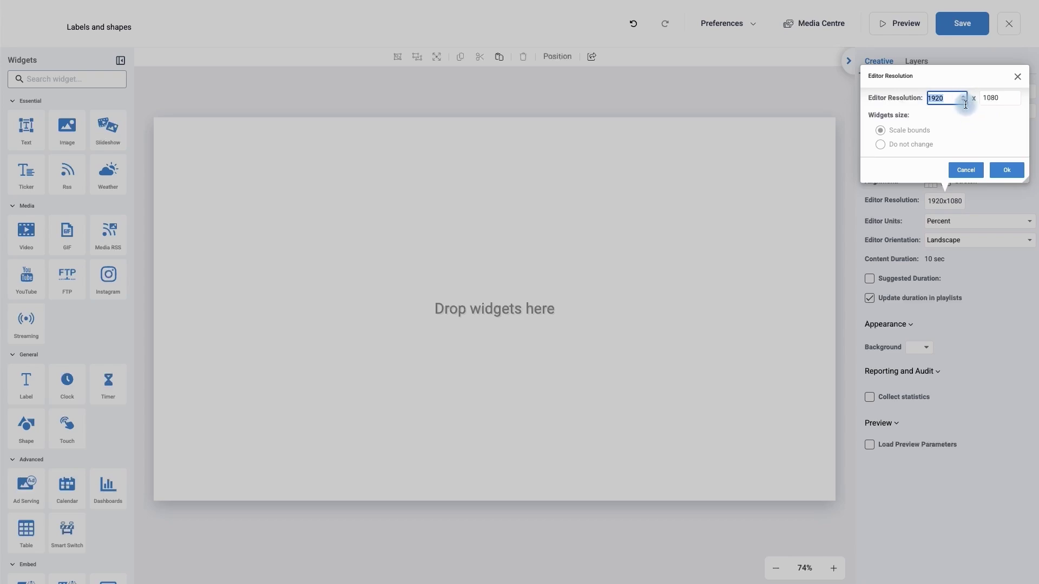
click(966, 169)
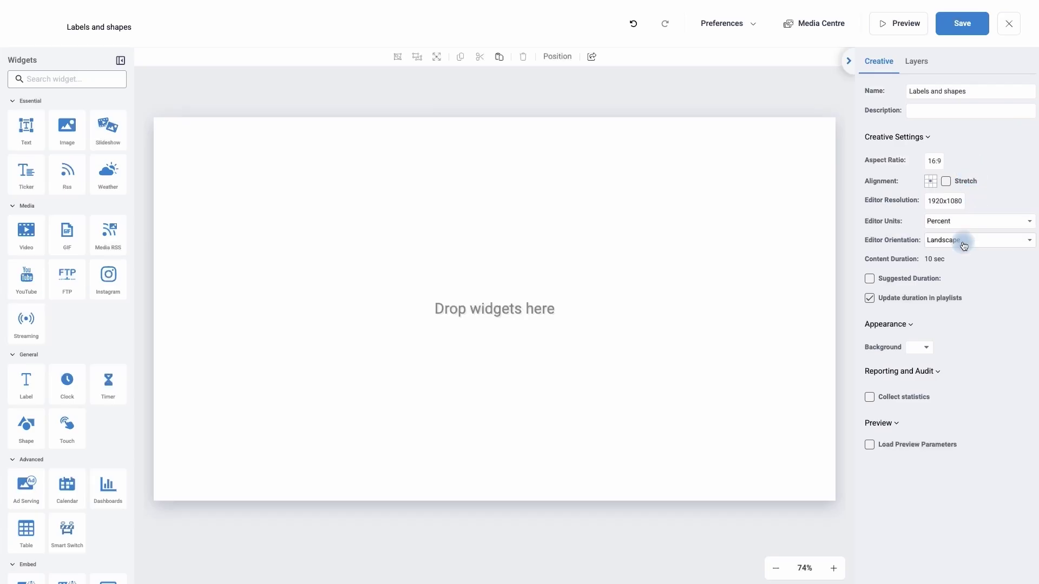
Set the editor units to Pixels and keep the orientation Landscape.
click(946, 227)
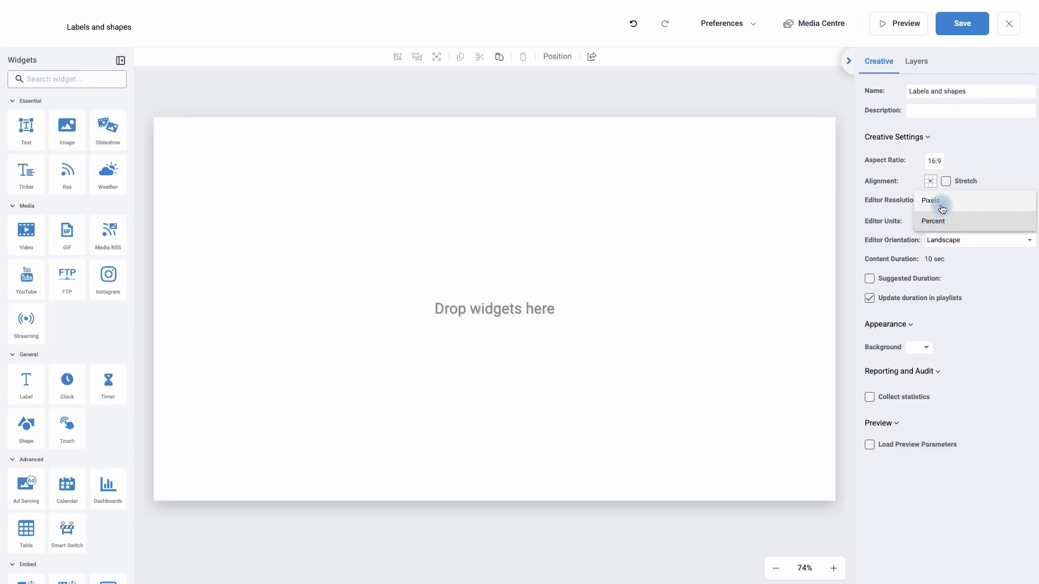
click(940, 202)
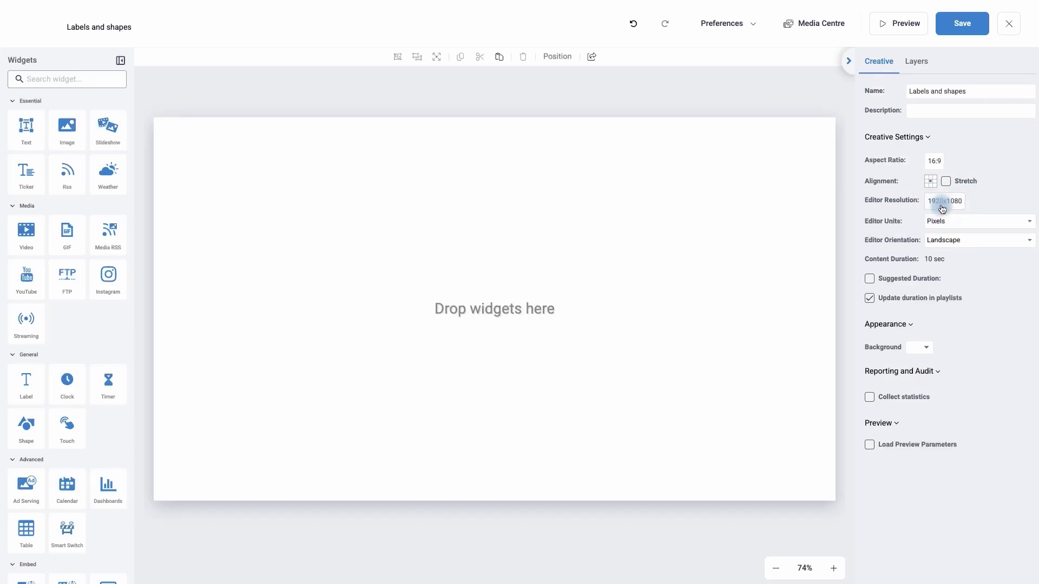
click(947, 242)
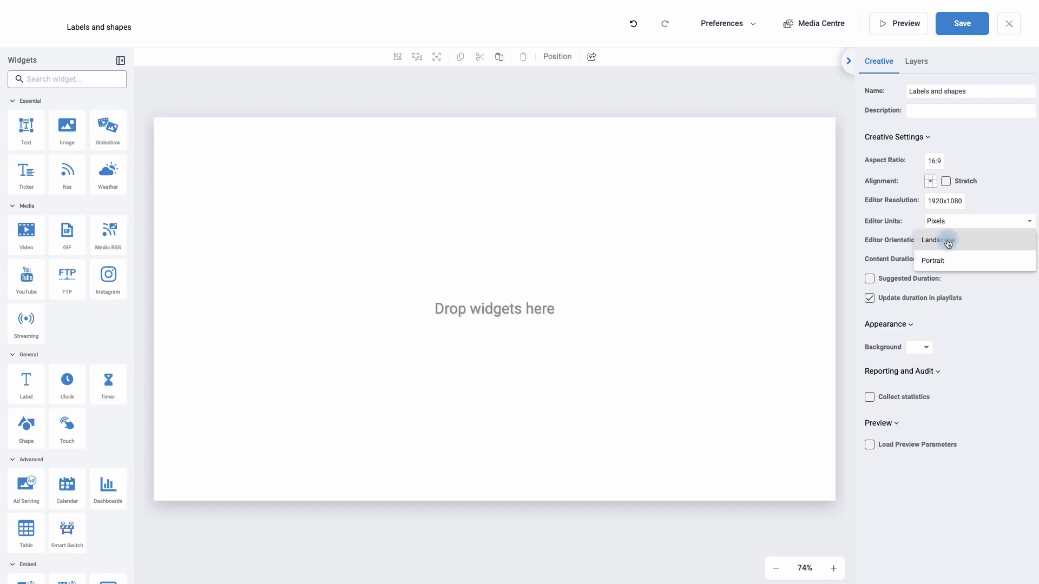
click(918, 225)
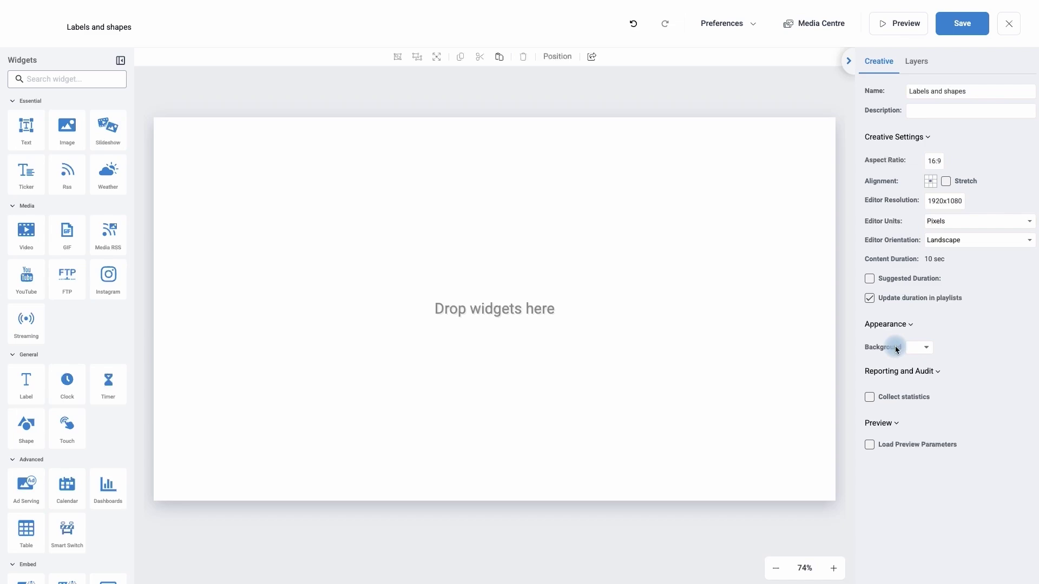
Browse the background options, try a custom linear-gradient fill, then discard it.
click(928, 350)
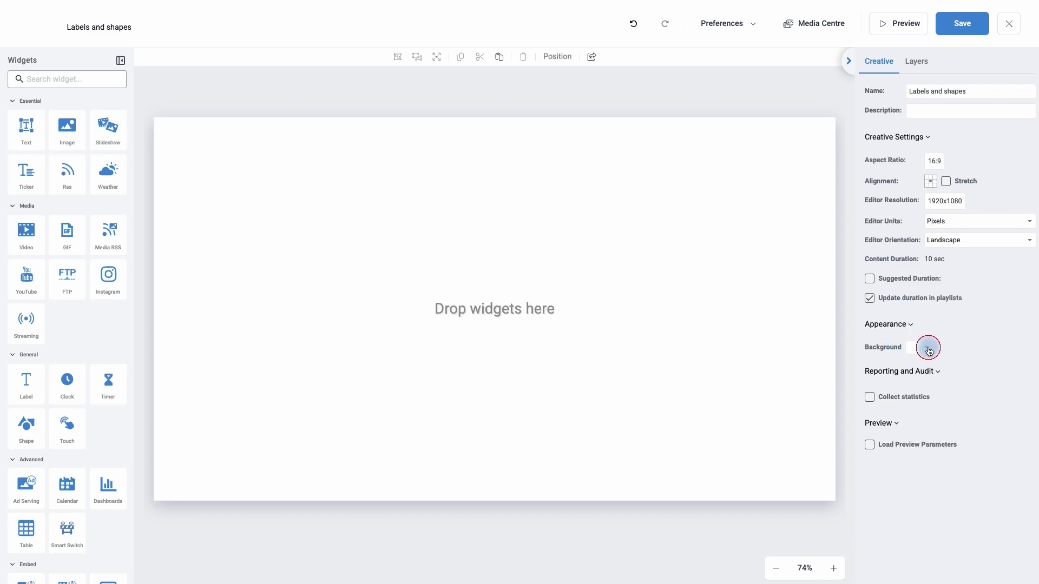
scroll(592, 338, down, 5)
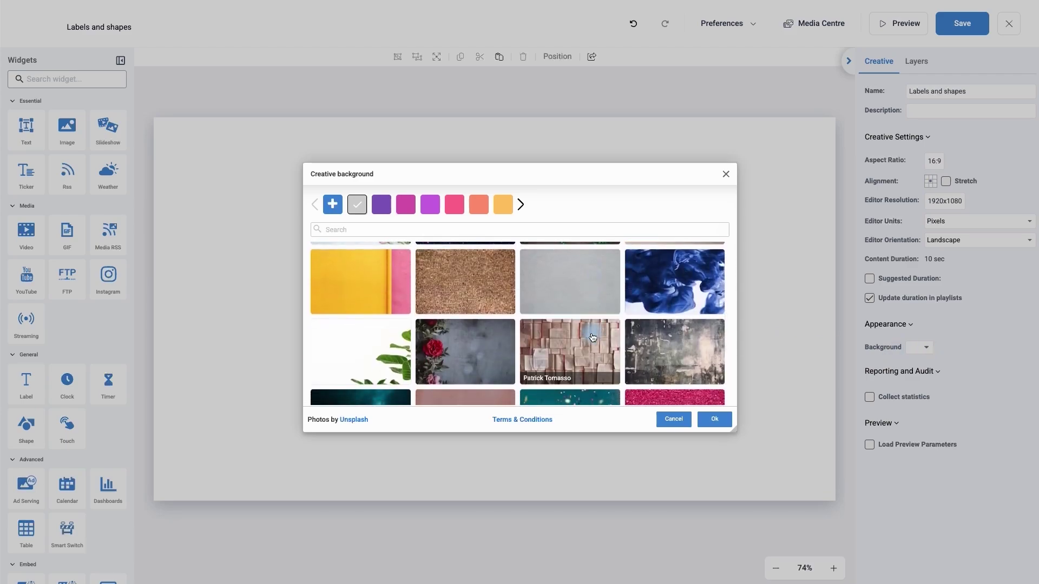
scroll(592, 337, down, 2)
scroll(592, 337, up, 4)
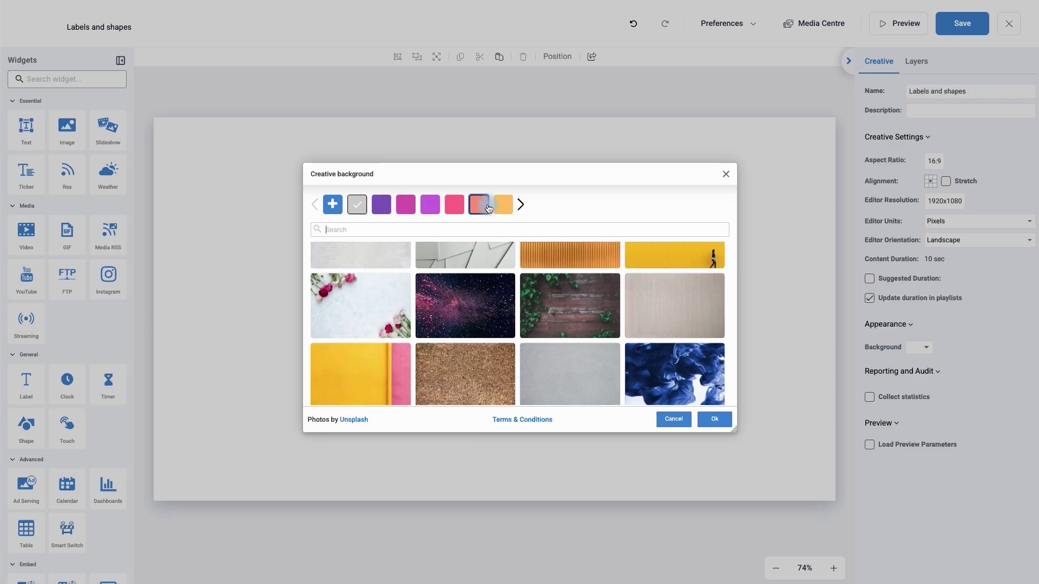
click(332, 204)
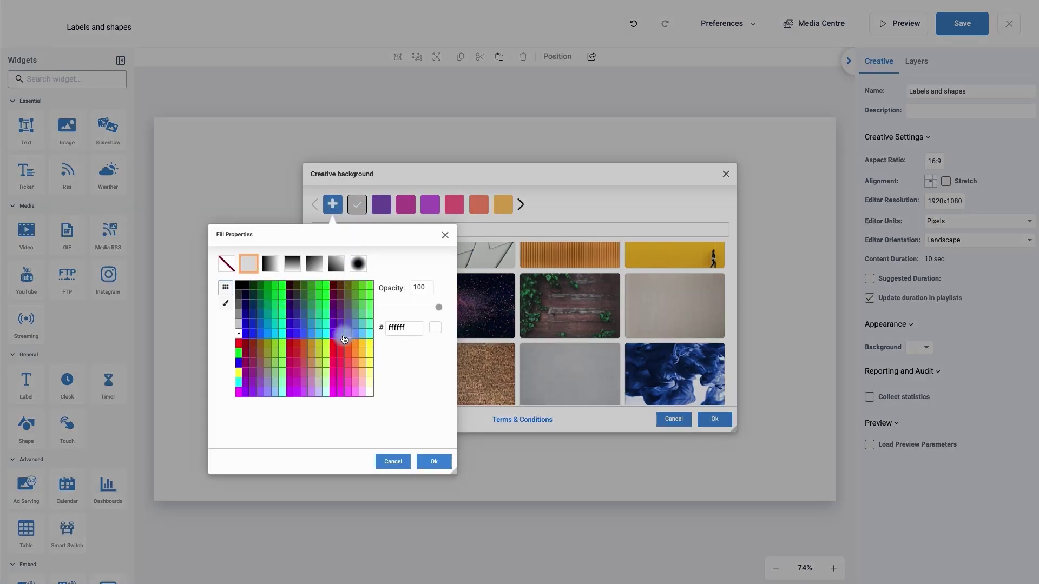
click(406, 328)
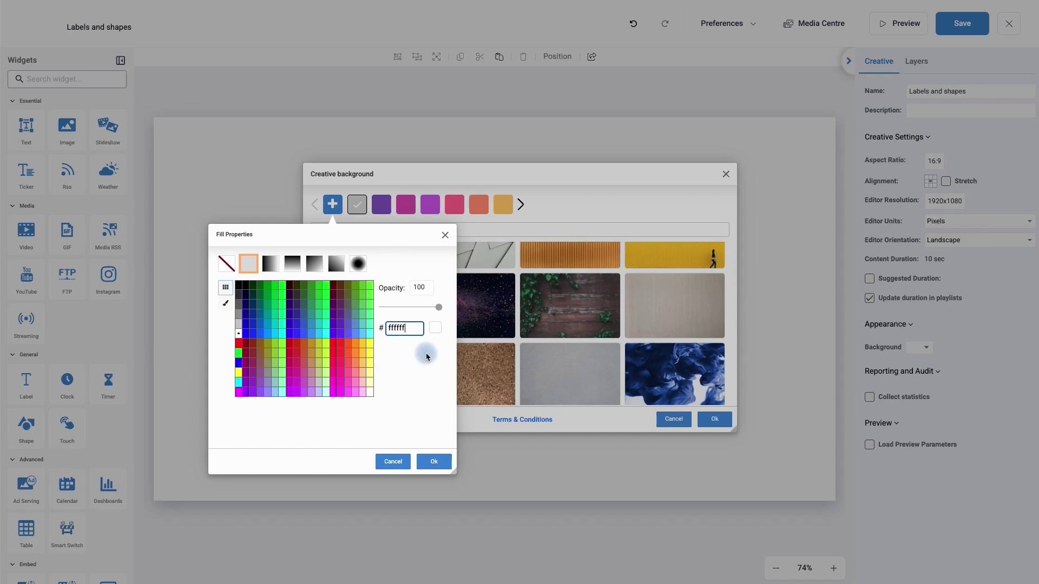
mouse_move(436, 307)
mouse_down()
mouse_move(407, 306)
mouse_move(444, 310)
mouse_up()
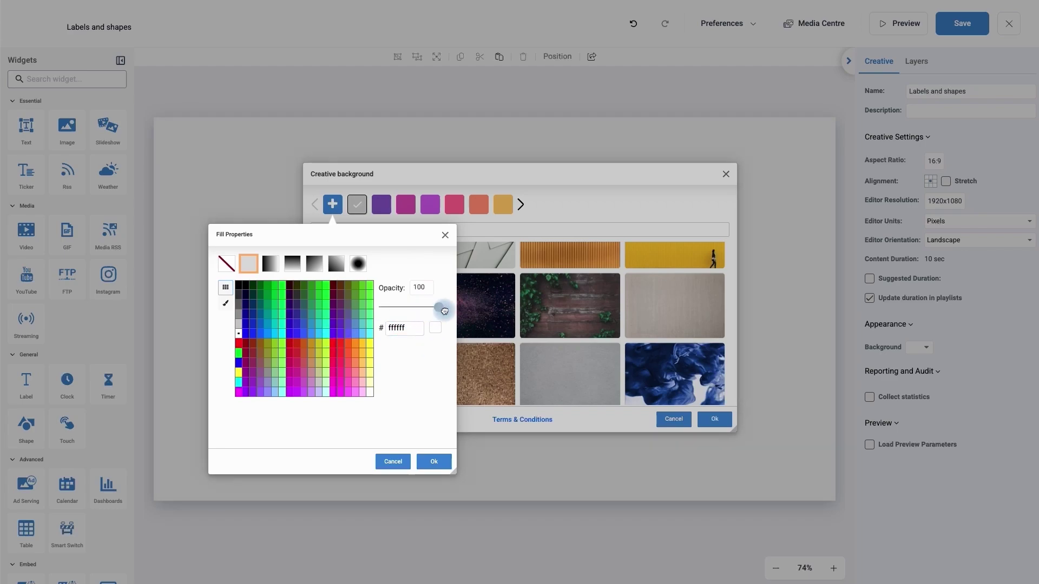
click(270, 263)
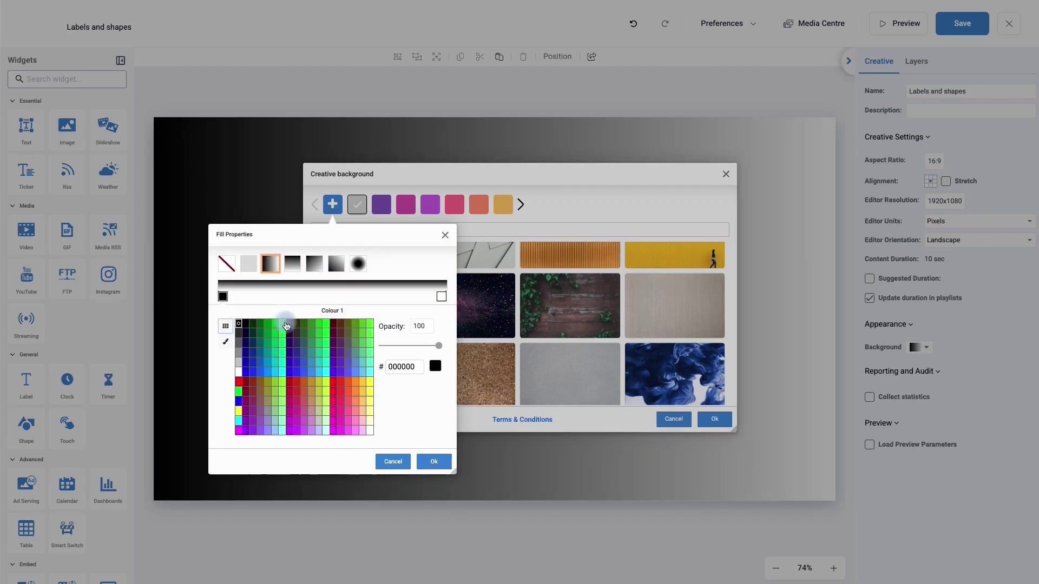
click(393, 461)
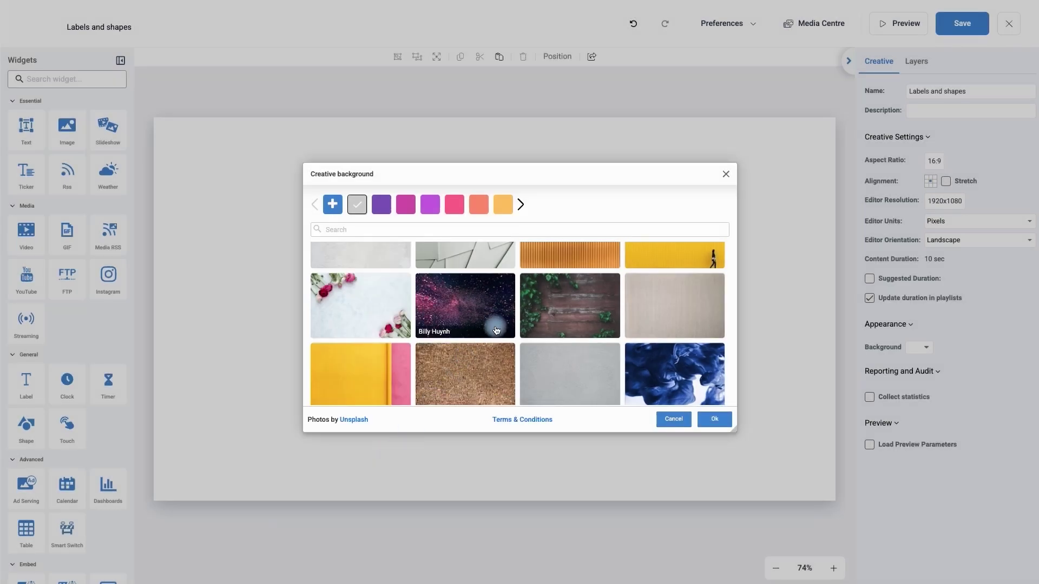
Set the coloured pencils photo as the canvas background.
scroll(496, 330, down, 10)
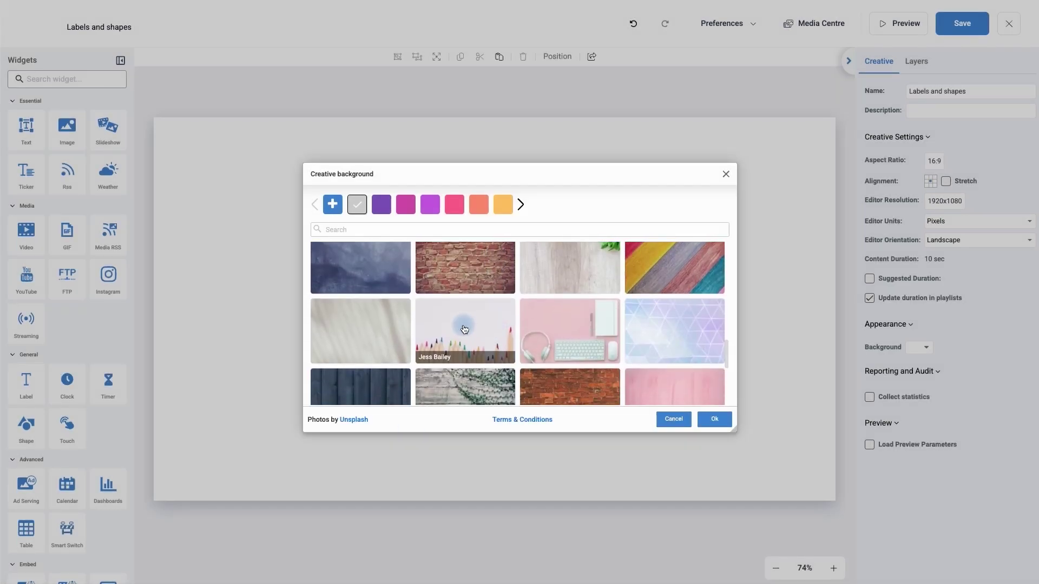
click(464, 329)
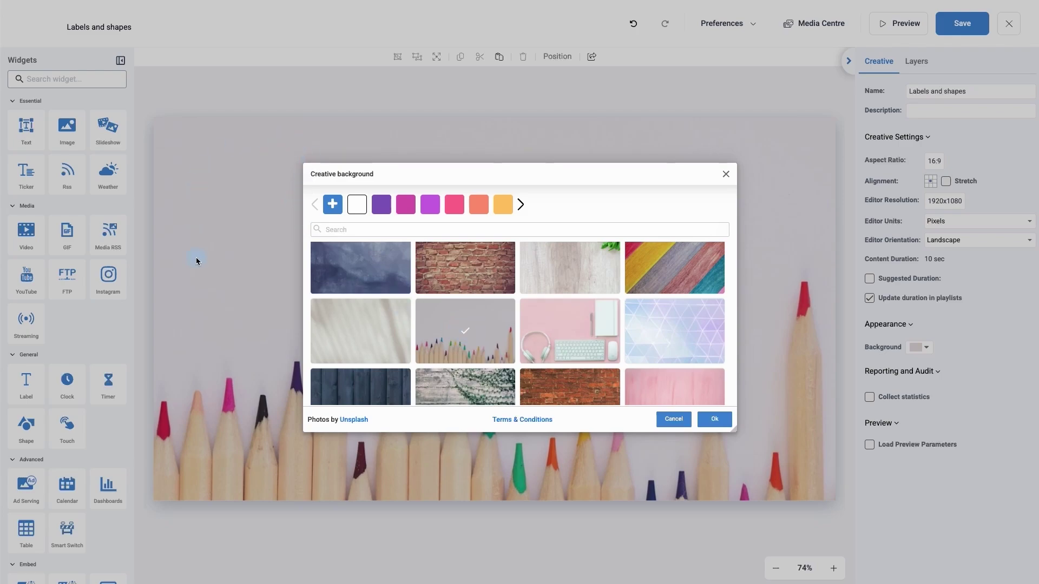
click(711, 421)
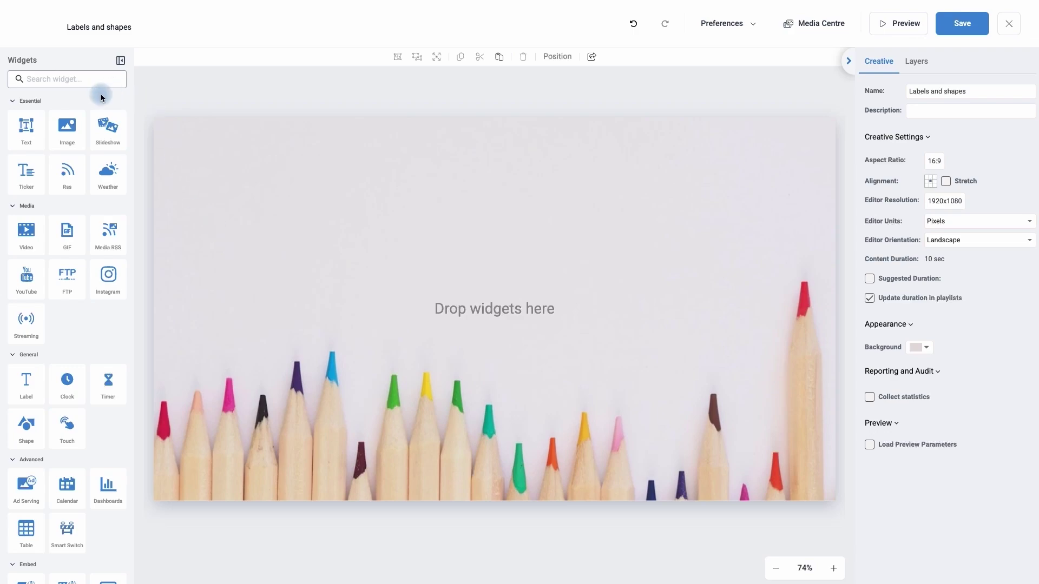
Replace the old text box with a new text widget stretched to 1636×328 px.
click(28, 132)
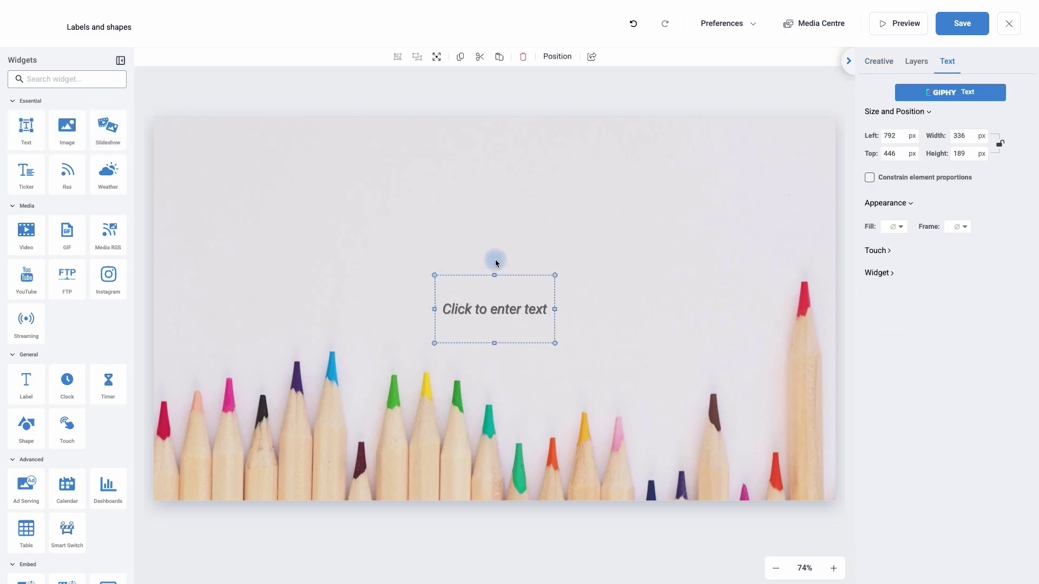
drag(485, 319, 434, 287)
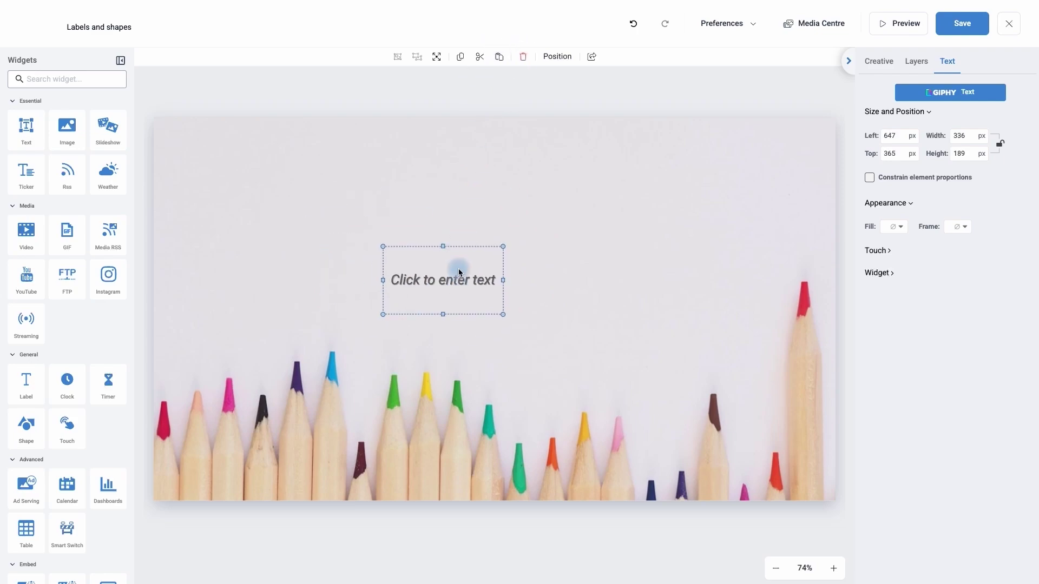
click(522, 57)
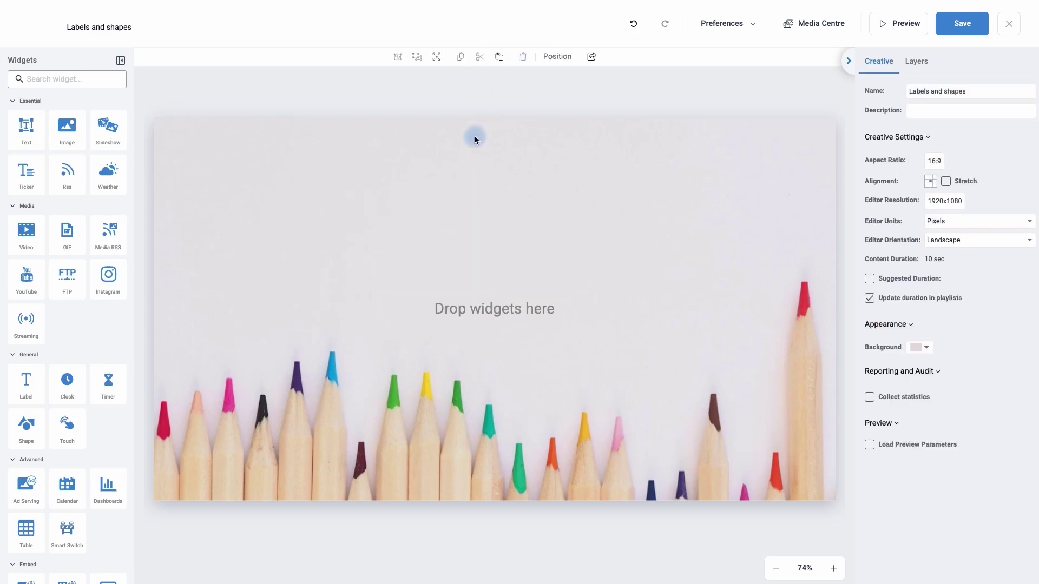
drag(28, 138, 247, 229)
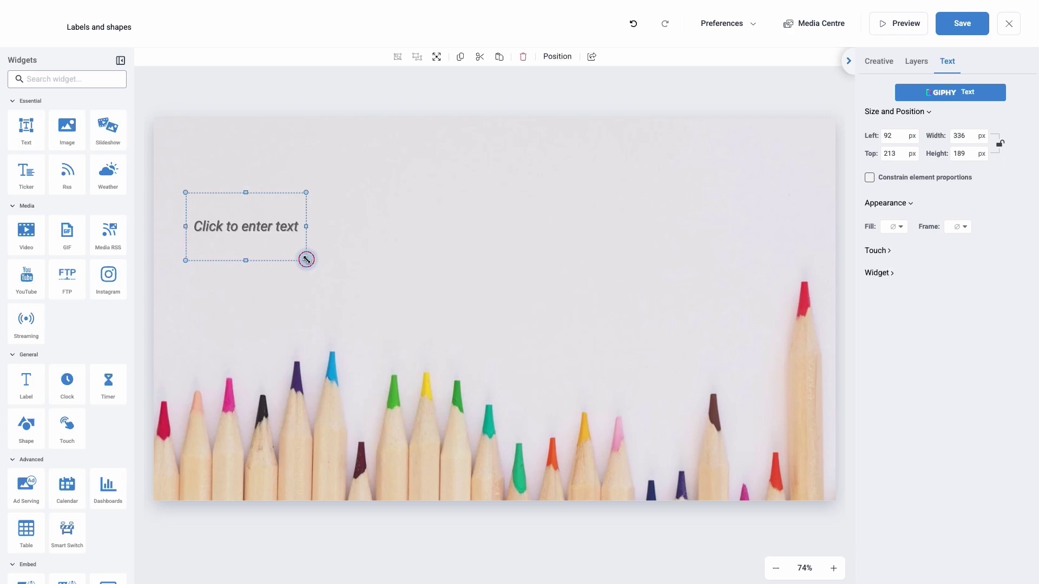
drag(306, 260, 769, 309)
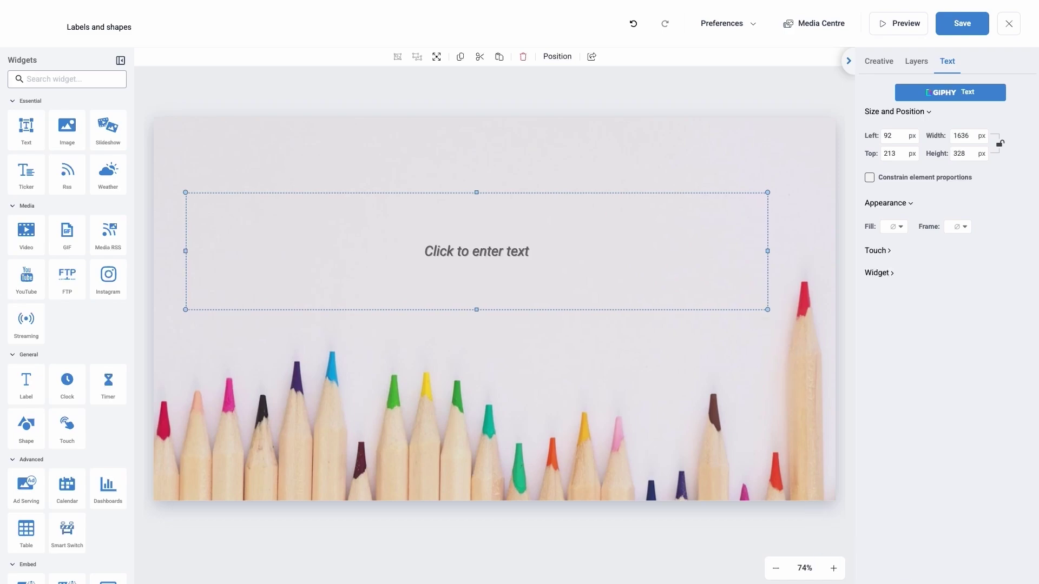
key(Escape)
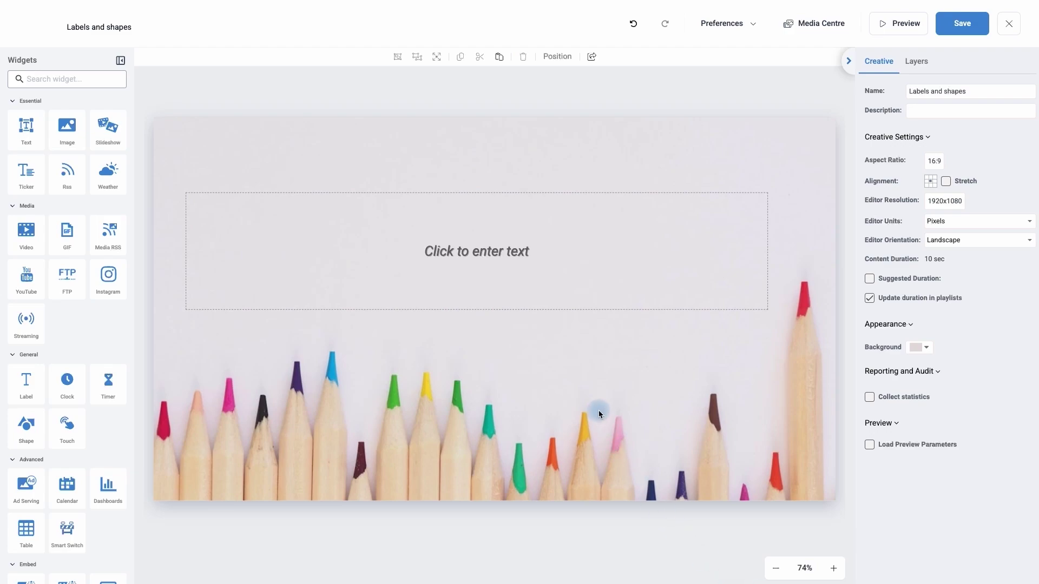
Paste the prepared digital signage benefits text into the text box.
click(468, 251)
click(468, 251)
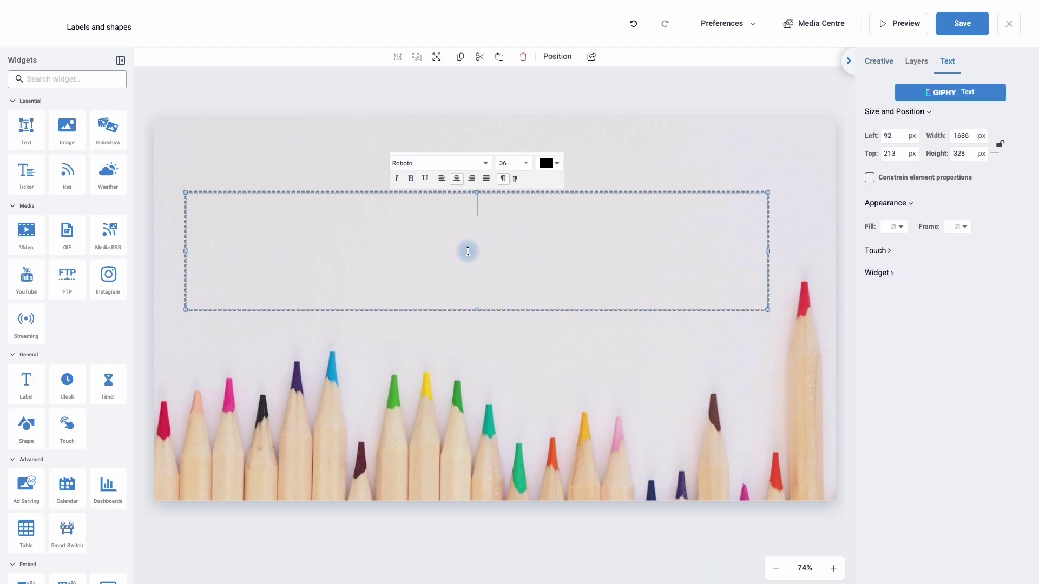
text(Weloc)
key(BackSpace)
key(BackSpace)
key(BackSpace)
key(BackSpace)
key(BackSpace)
key(ctrl+v)
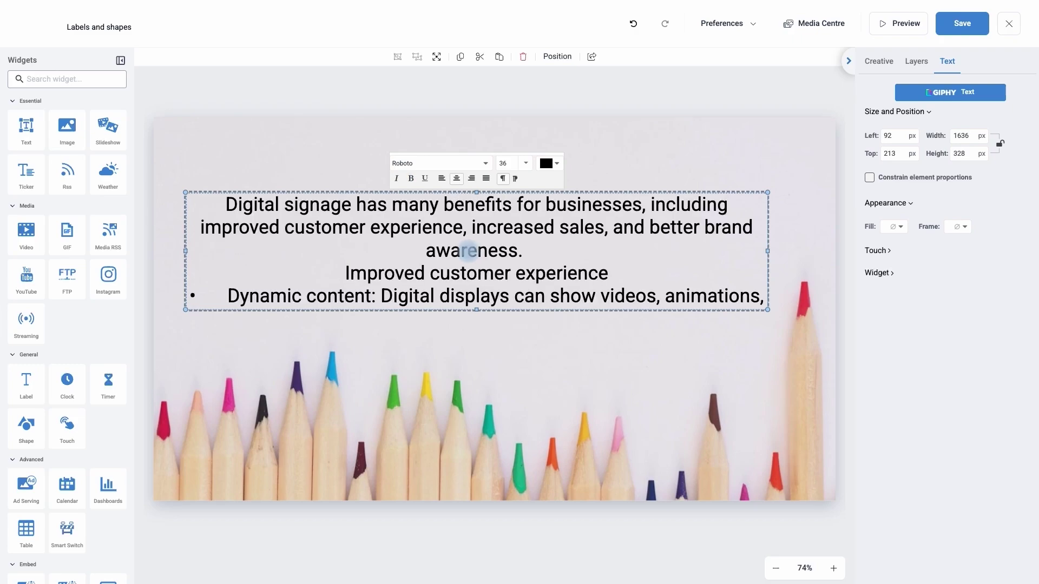
Enlarge the text box to 1636×773 px and move it higher on the canvas.
scroll(471, 274, down, 1)
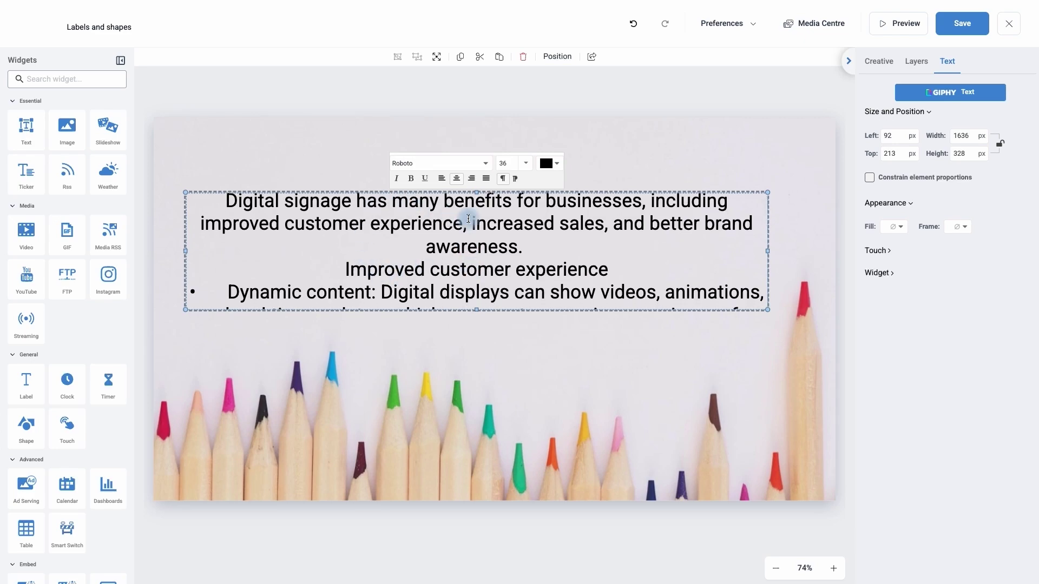
drag(479, 310, 484, 470)
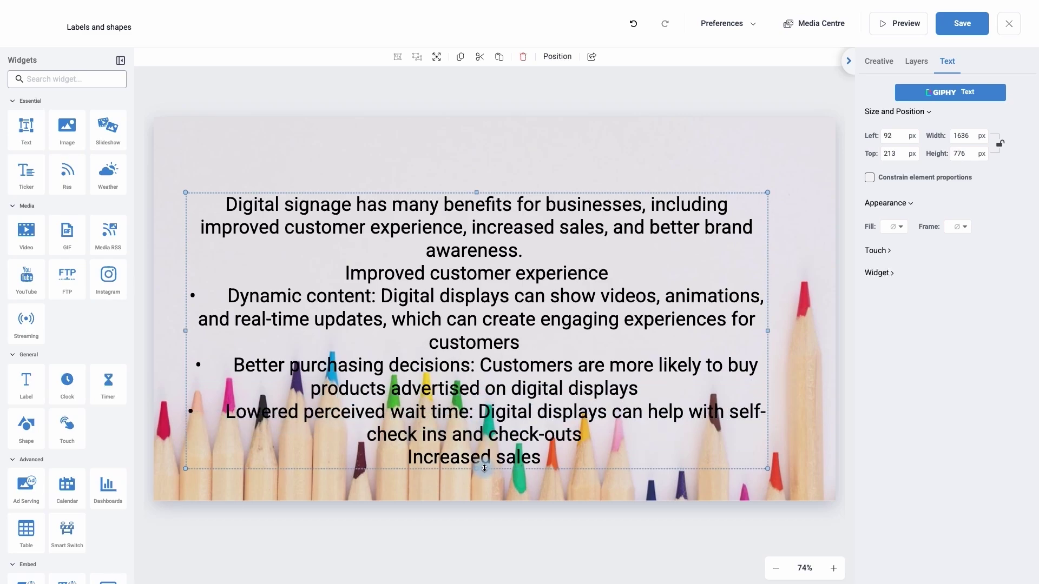
mouse_move(445, 186)
mouse_down()
mouse_move(448, 132)
mouse_move(444, 175)
mouse_up()
Select all the benefits text and change its font from Roboto to Actor.
click(544, 442)
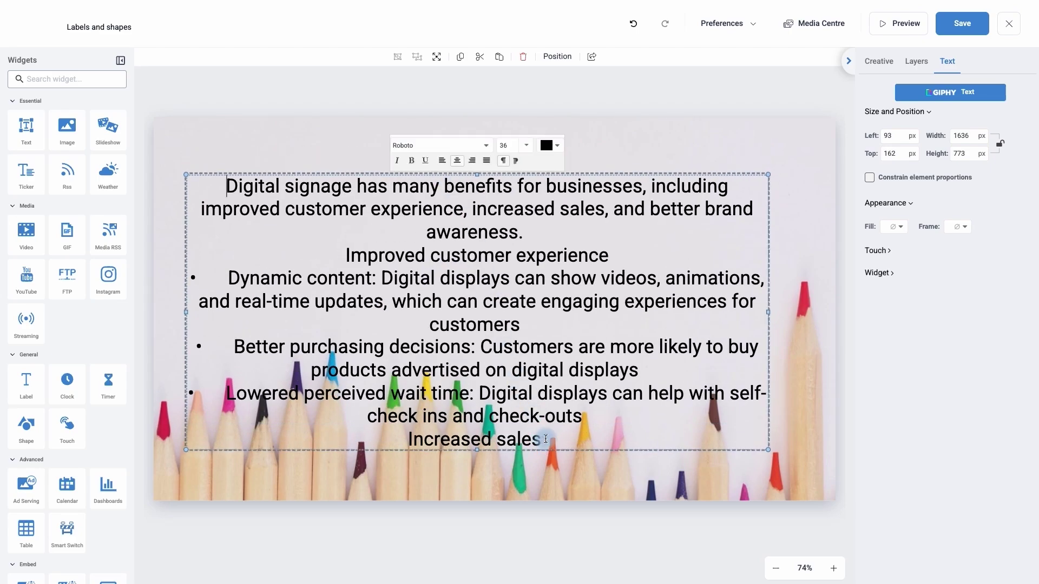
drag(544, 442, 207, 176)
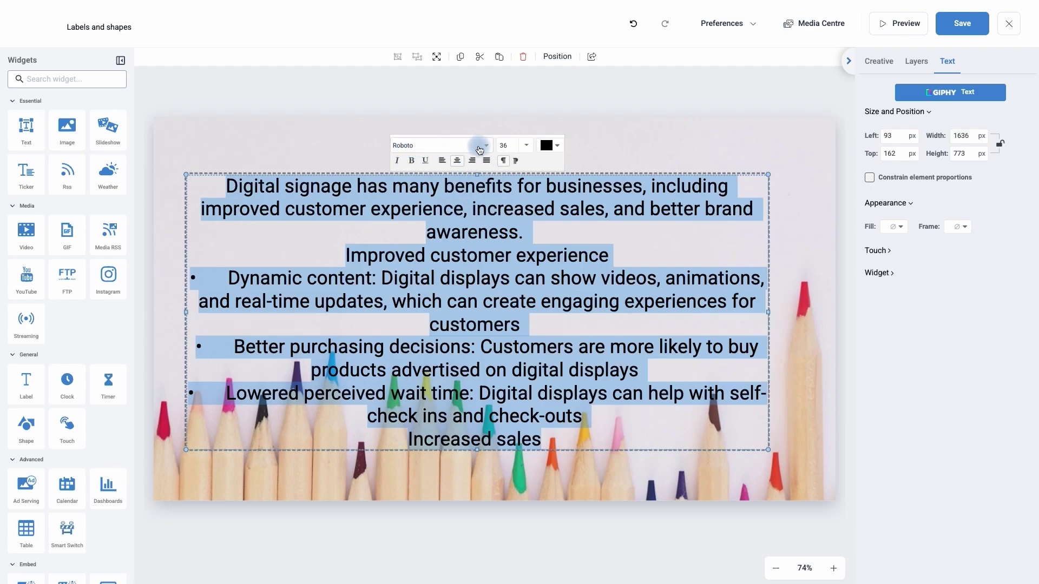
click(488, 146)
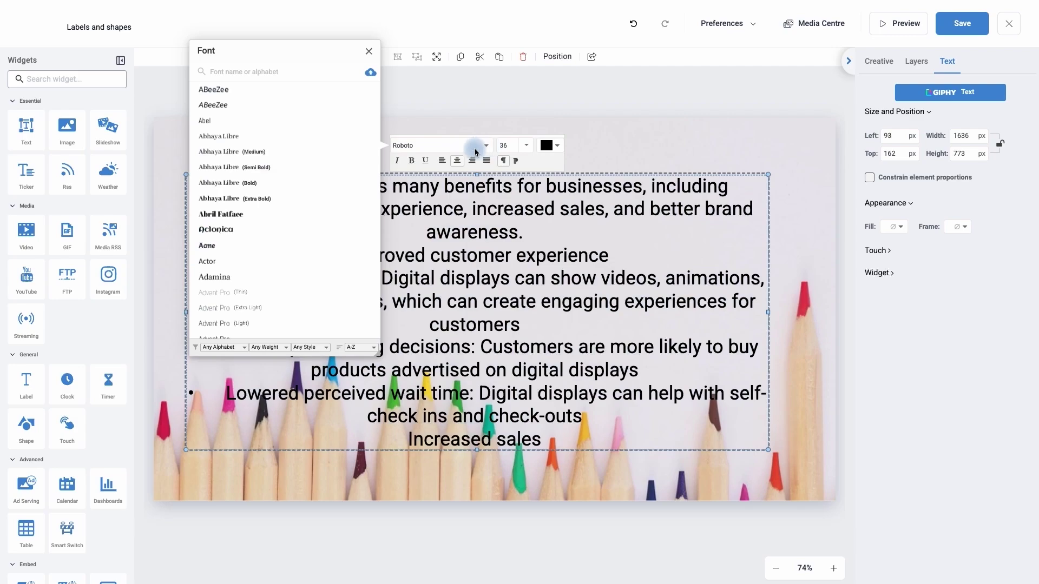
click(219, 264)
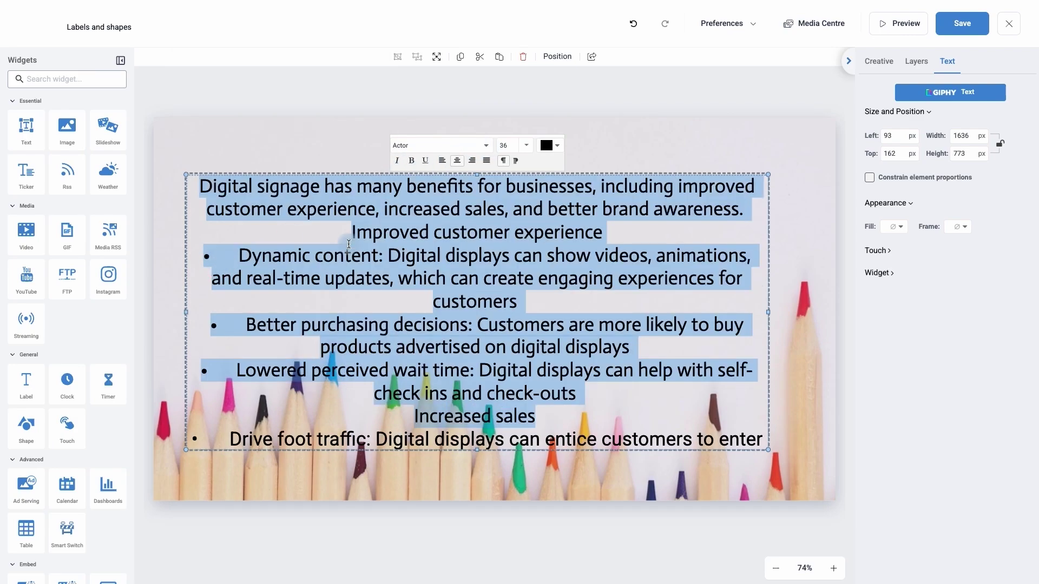
click(486, 145)
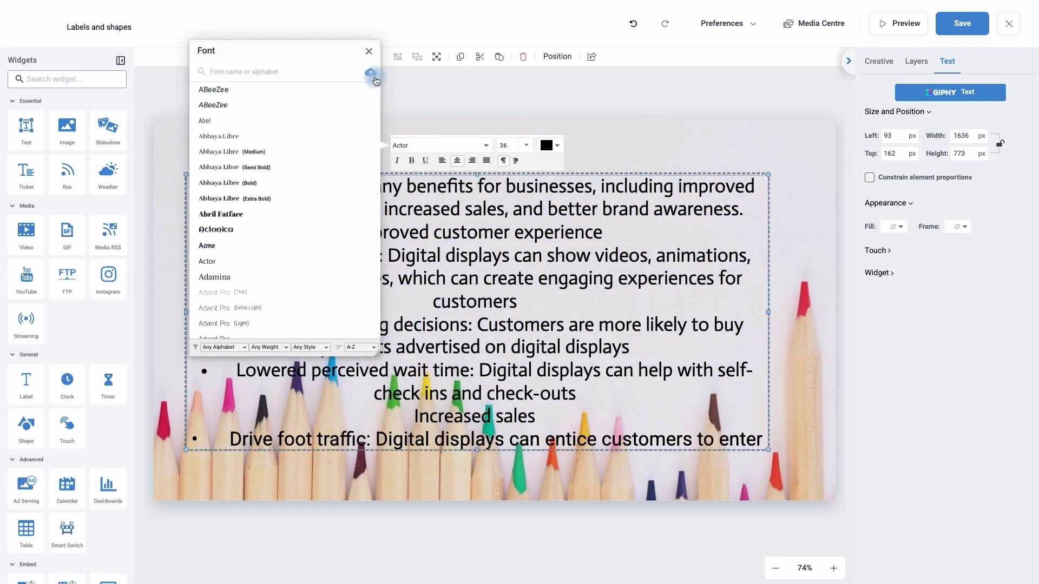
click(369, 51)
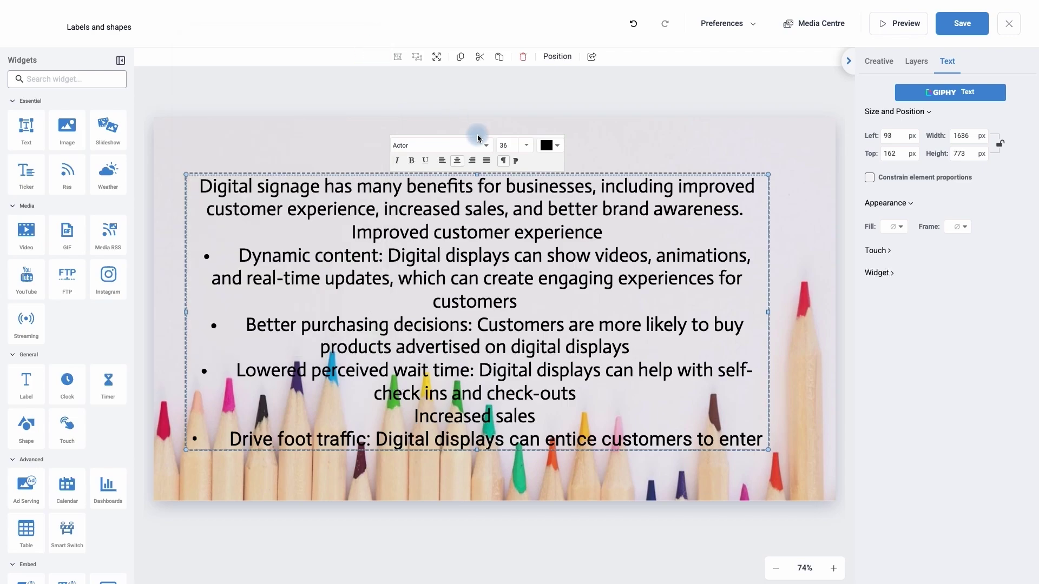
Set all the benefits text to font size 24.
click(525, 146)
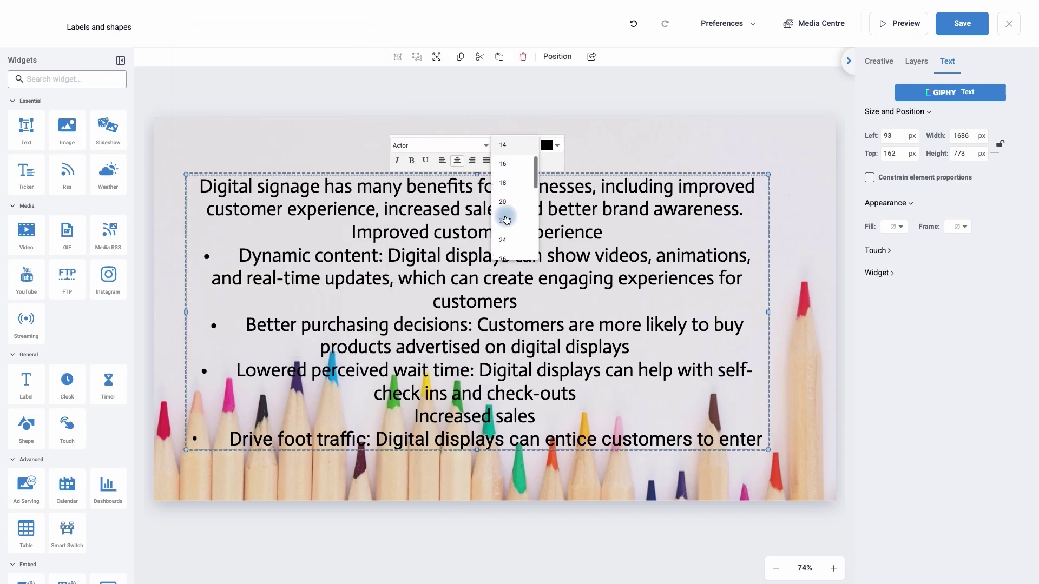
scroll(503, 227, down, 2)
click(503, 228)
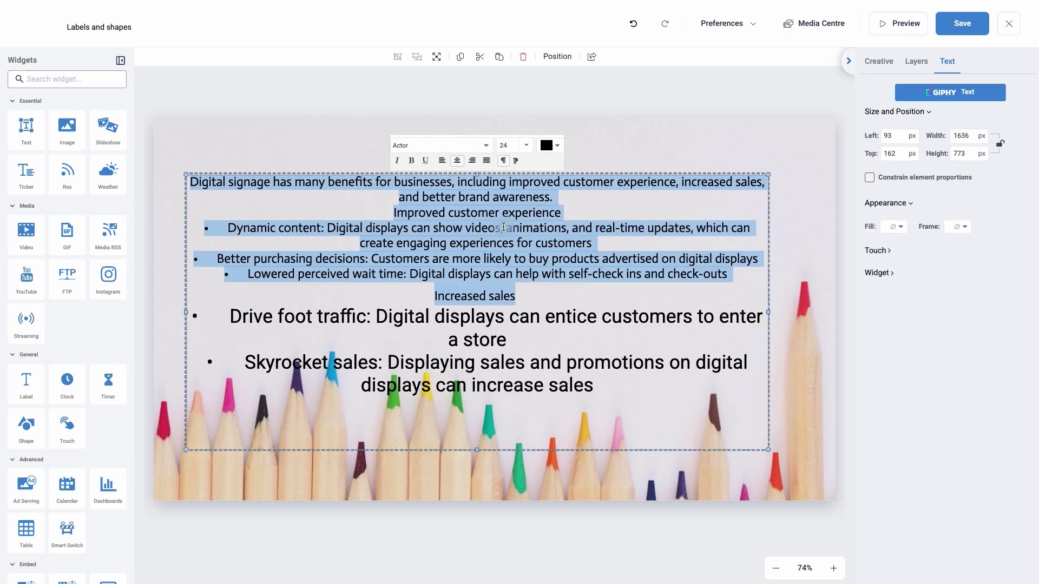
drag(594, 385, 188, 181)
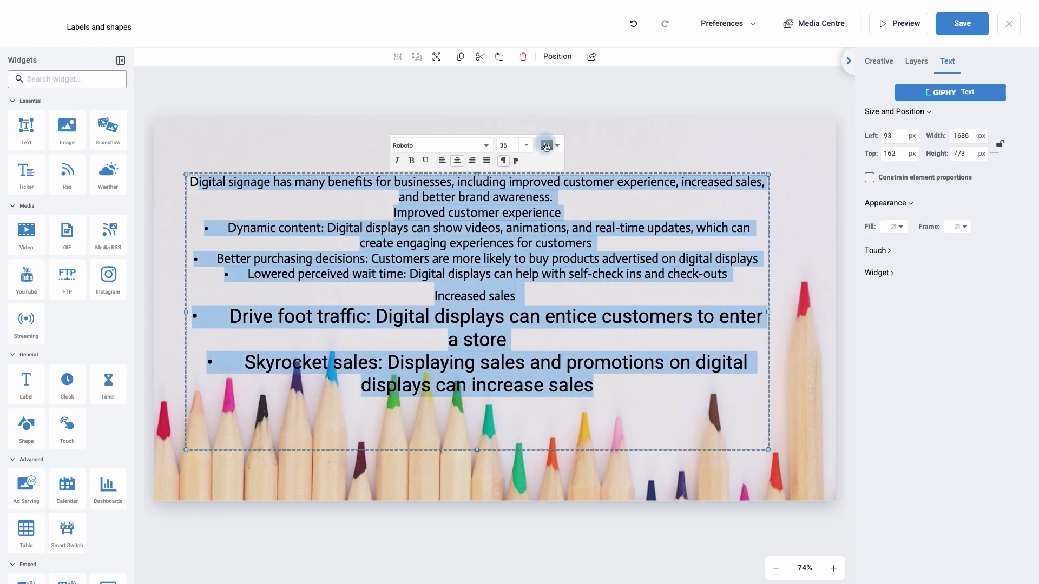
click(525, 150)
scroll(506, 227, up, 3)
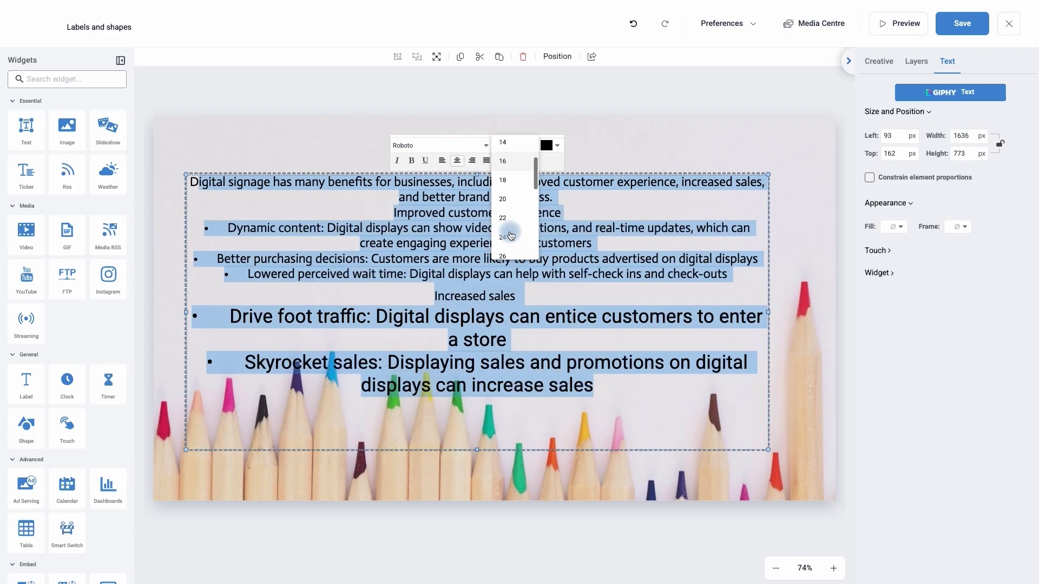
click(505, 237)
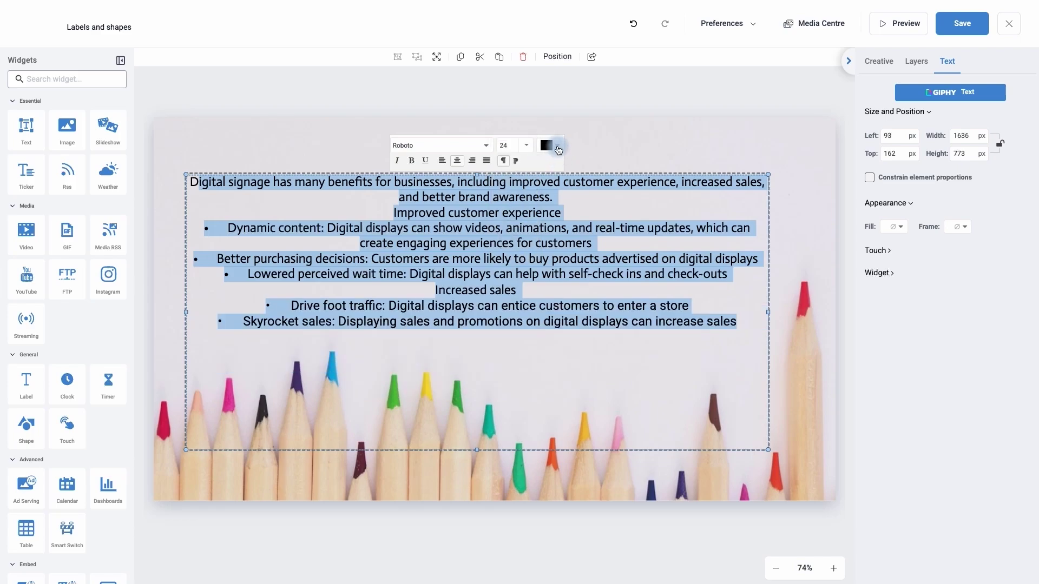
Colour the selected text blue #0066ff.
click(557, 147)
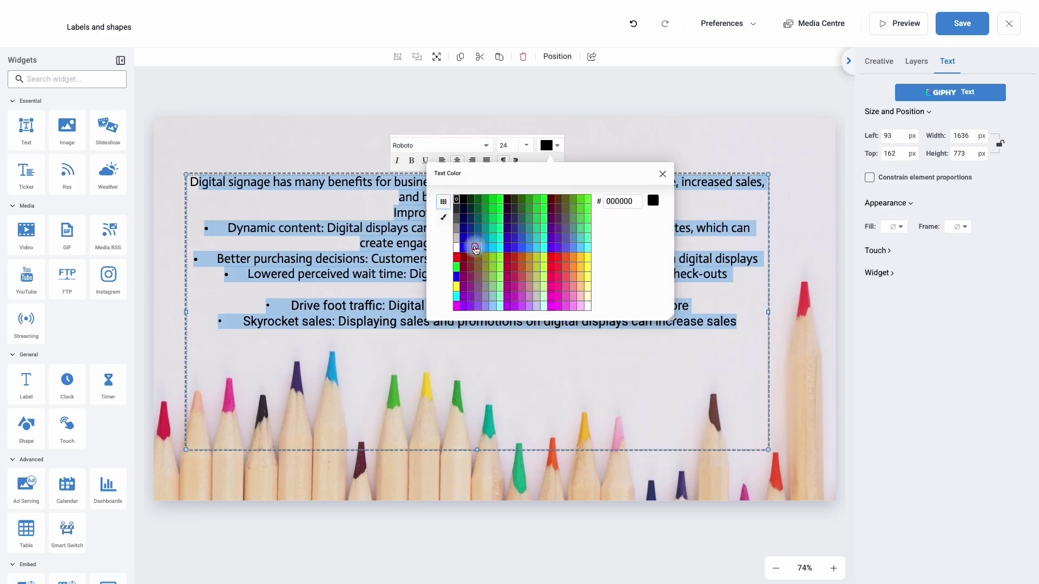
click(476, 248)
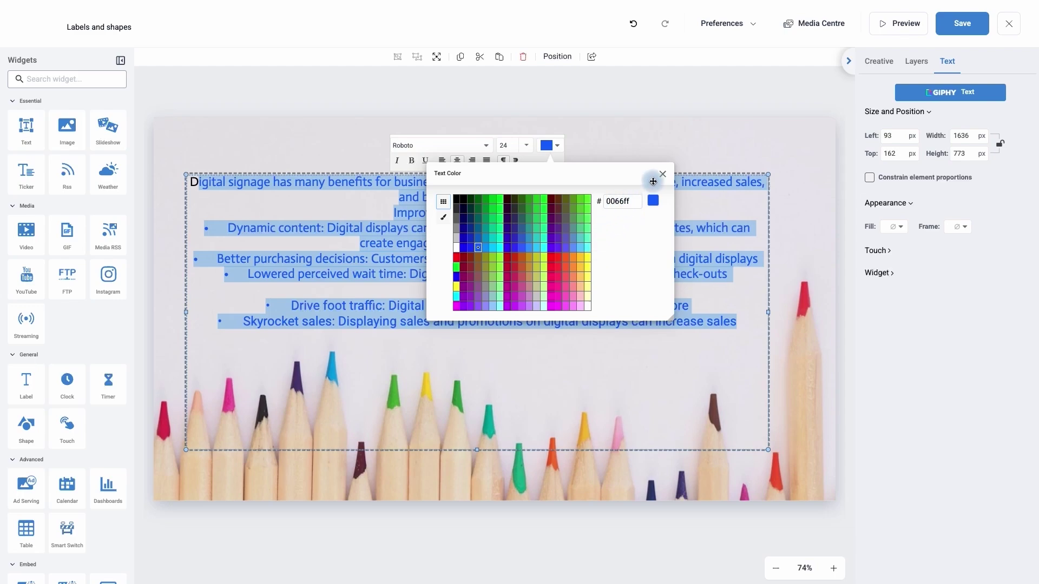
click(662, 174)
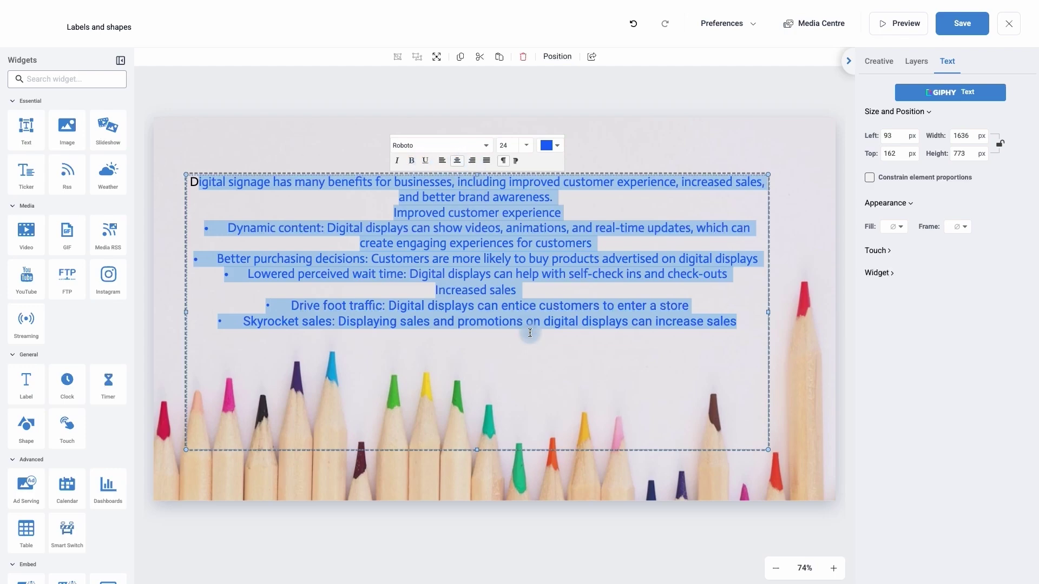
Add a grey shape widget and reshape it into a wide bar at the top centre.
click(785, 361)
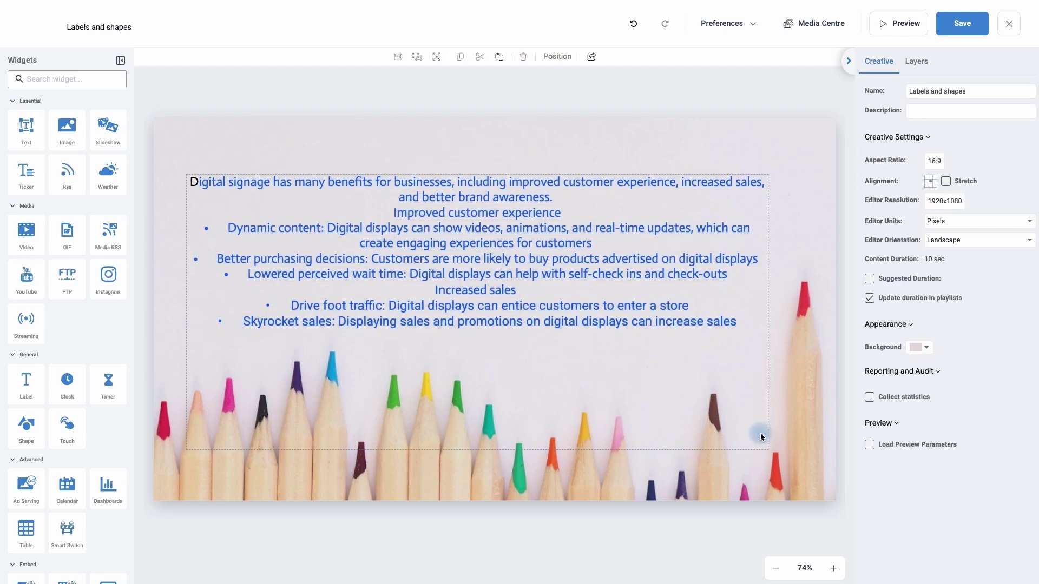
click(496, 203)
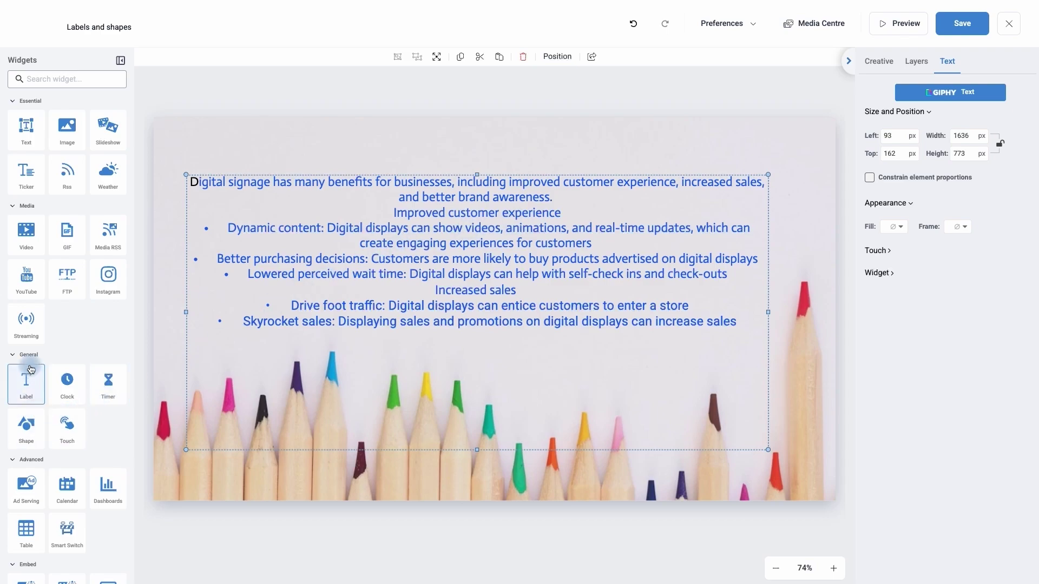
click(33, 439)
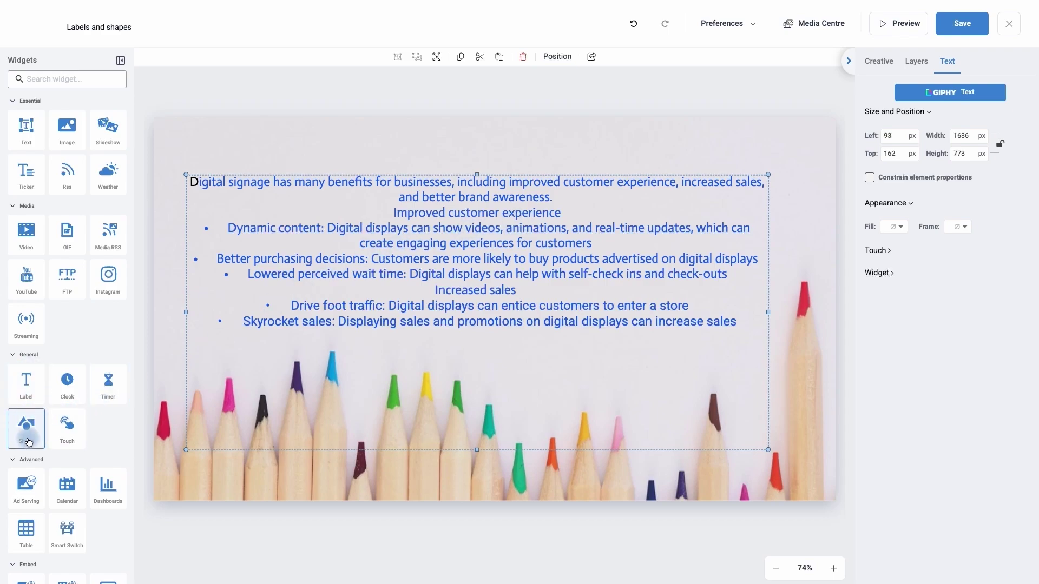
drag(30, 442, 431, 138)
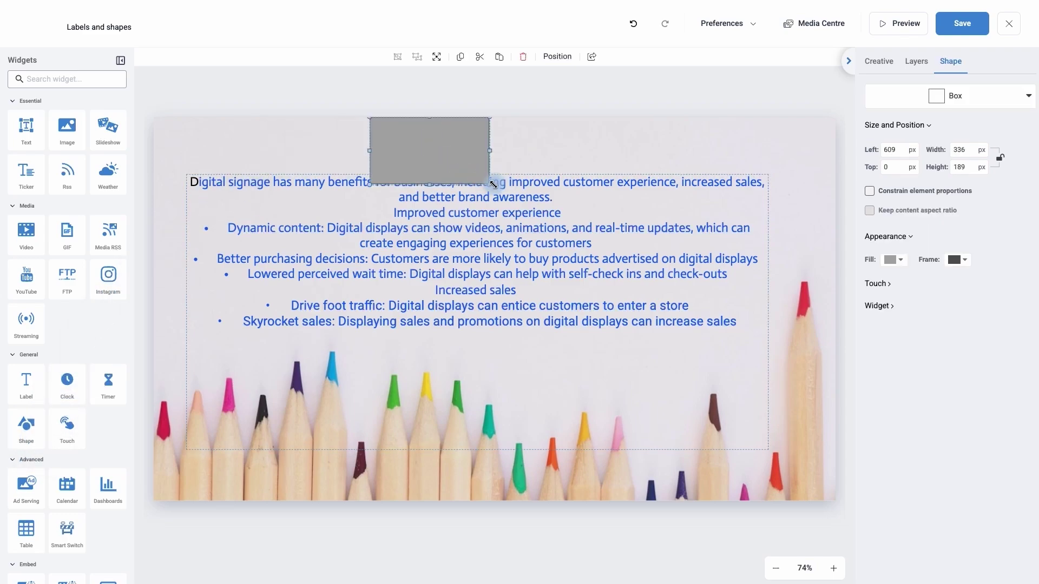
drag(489, 184, 694, 168)
drag(606, 157, 570, 154)
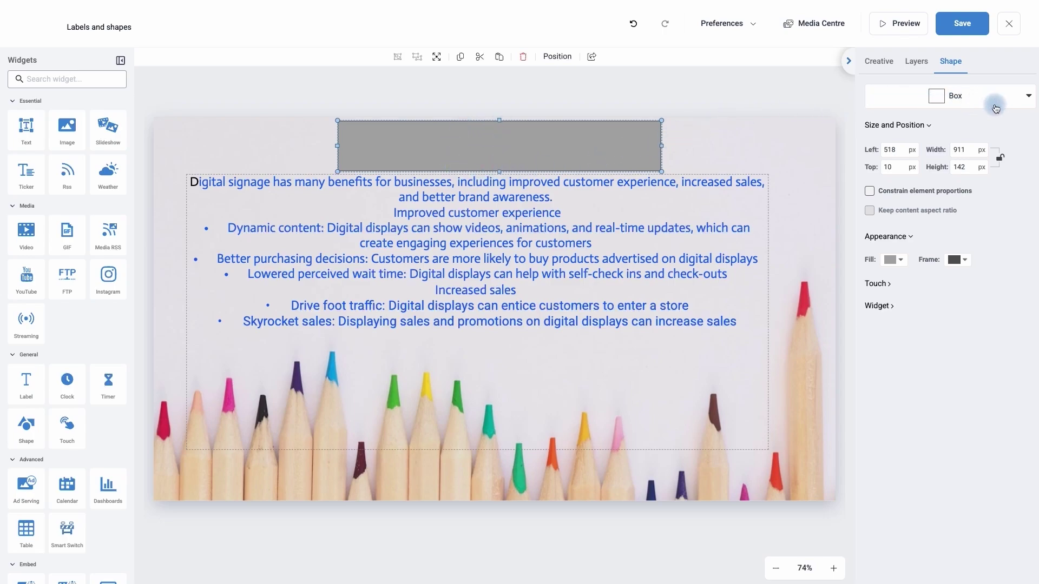
Try the Oval shape type, then switch it back to Box.
click(1025, 97)
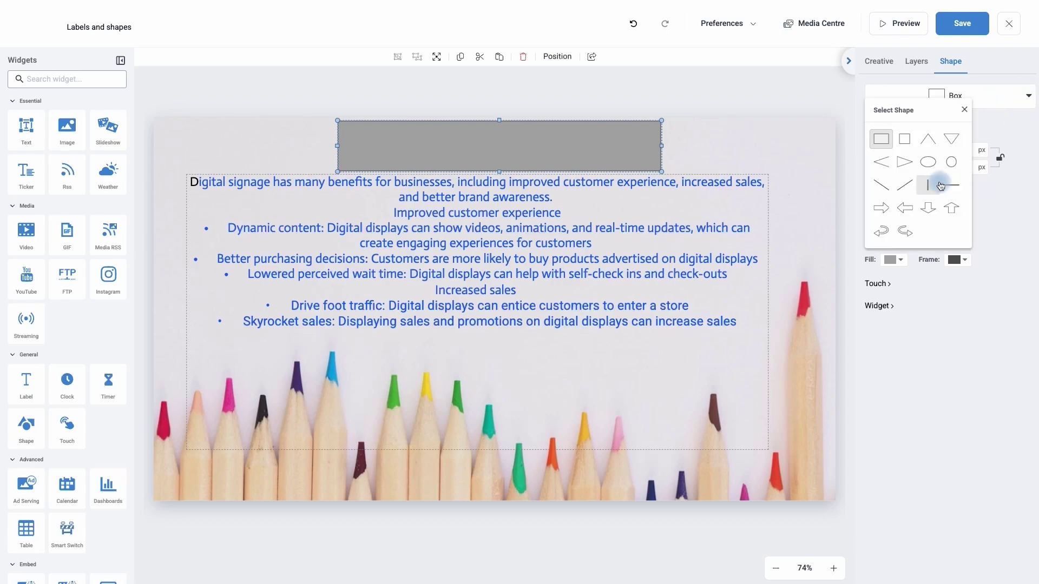
click(928, 162)
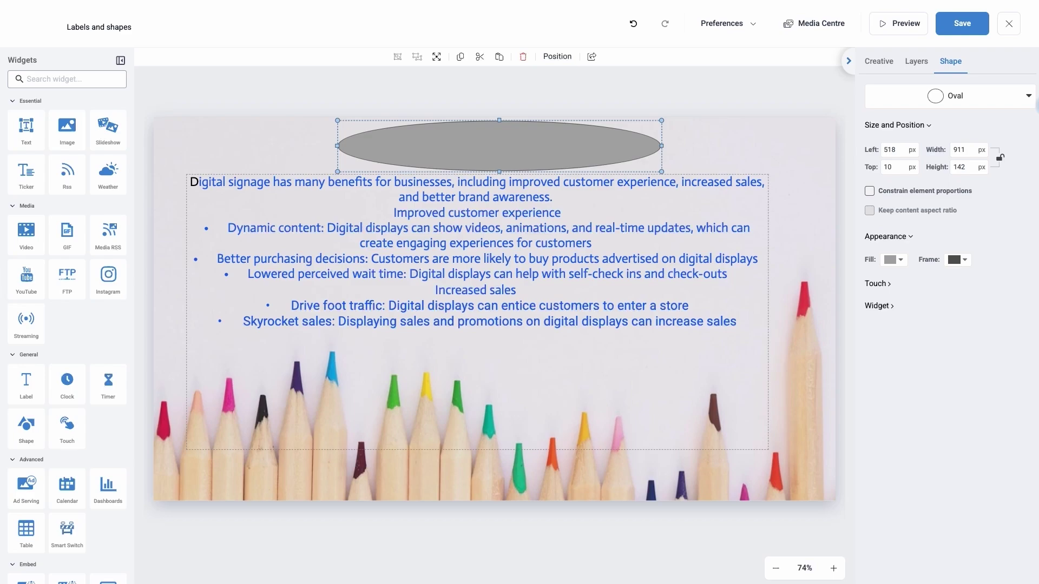
click(1026, 99)
click(883, 138)
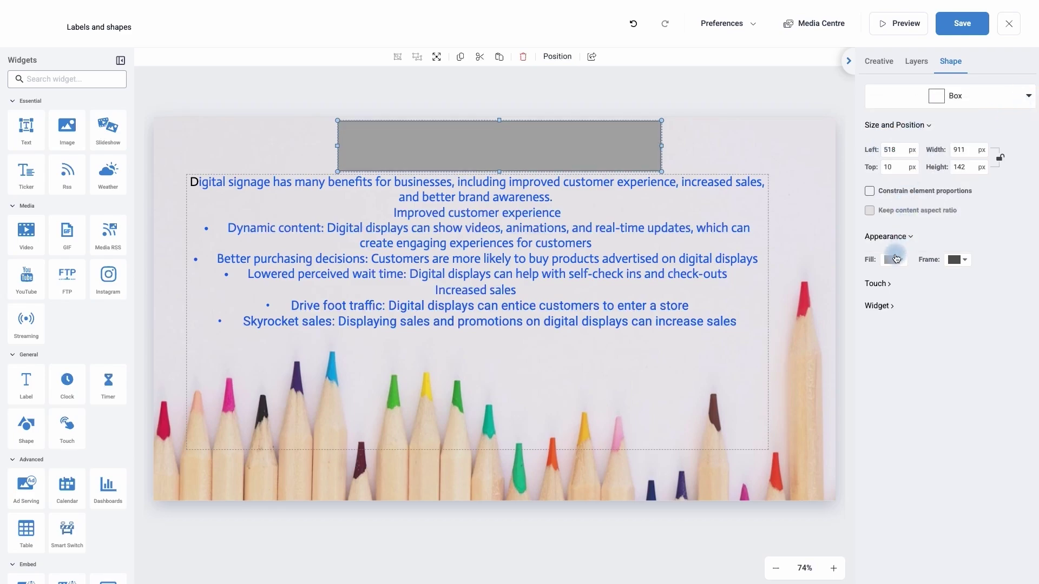
Fill the box with a linear gradient from semi-transparent cyan 00ccff to white.
click(900, 260)
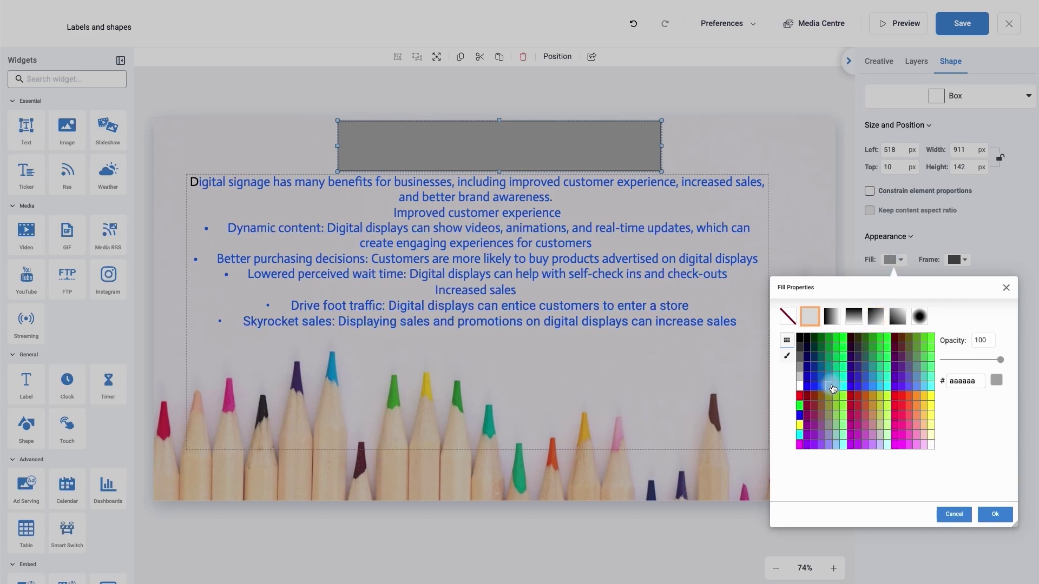
click(829, 386)
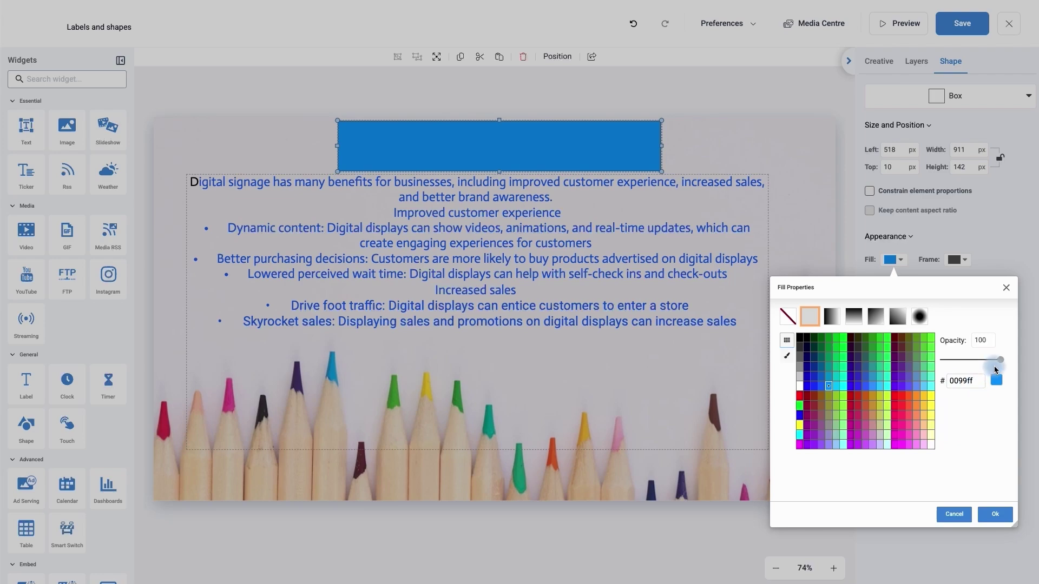
drag(995, 362, 968, 363)
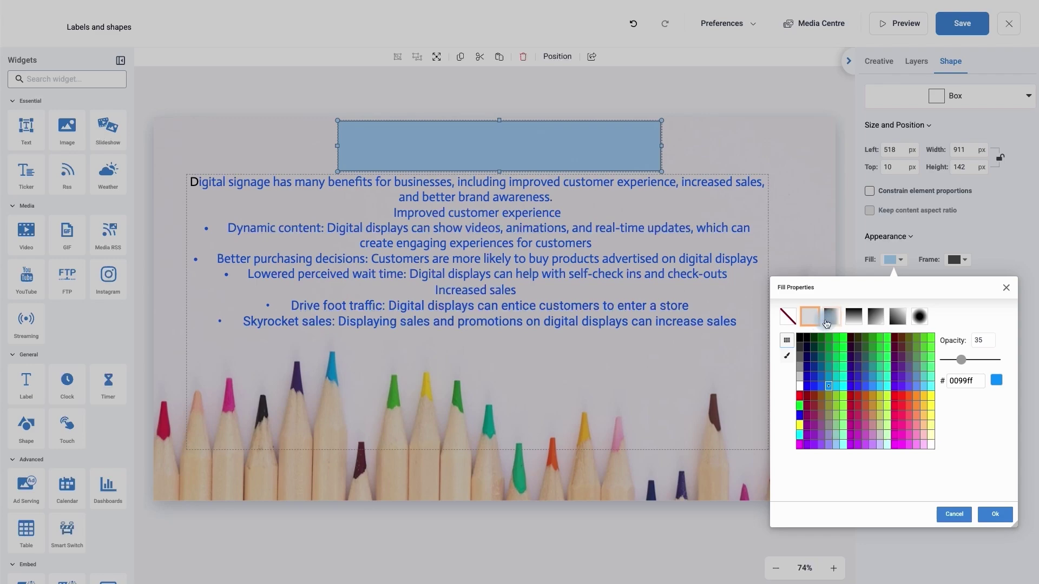
click(833, 323)
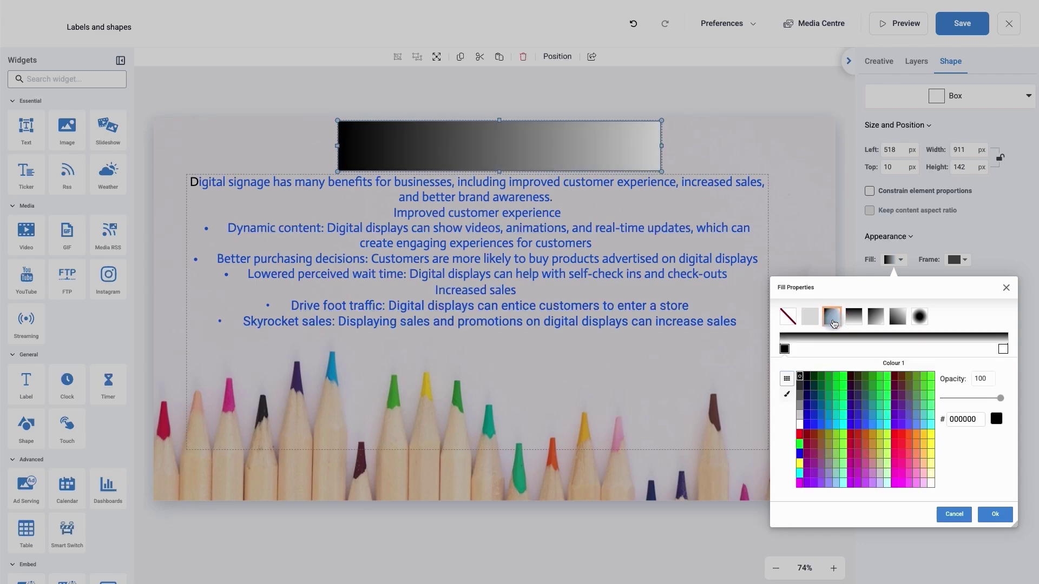
click(836, 423)
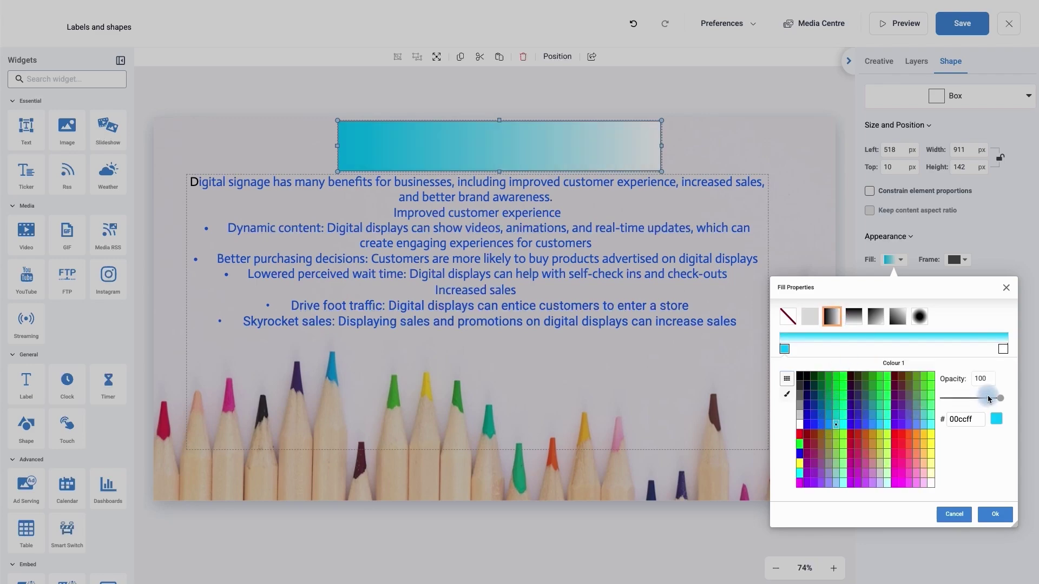
drag(1001, 398, 957, 397)
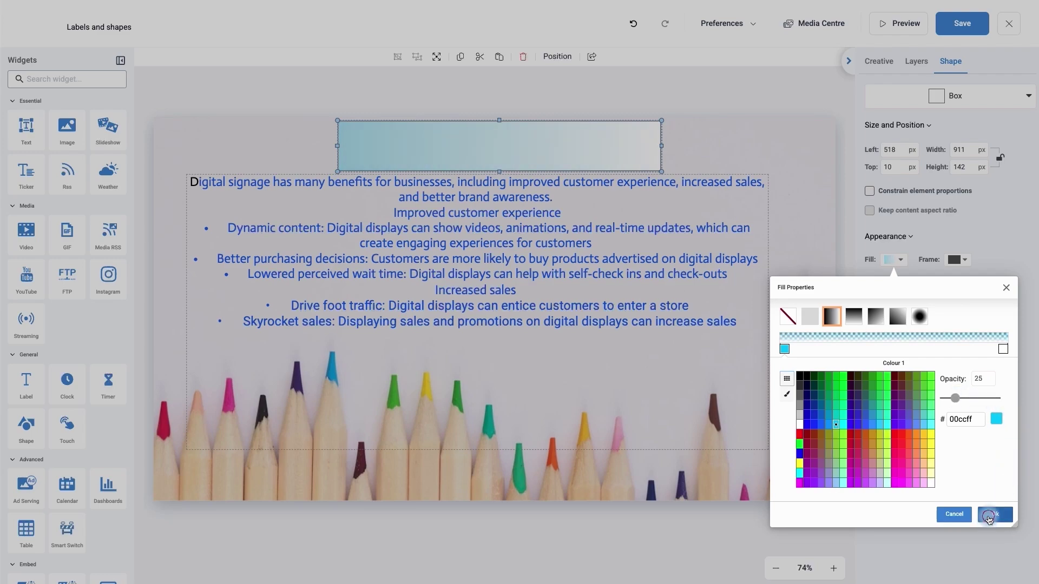
click(988, 519)
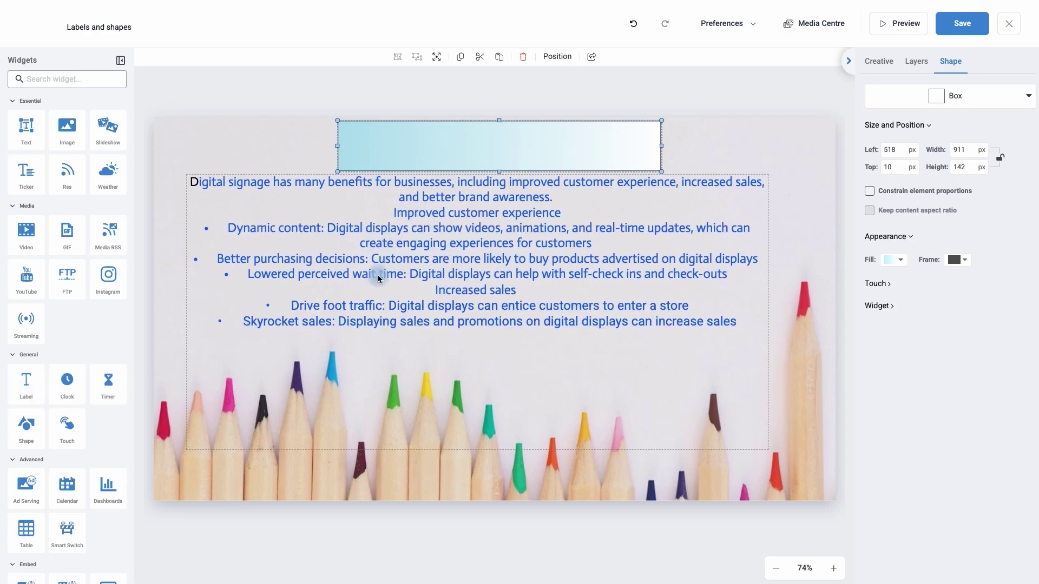
Place a label on the gradient box, widen it across the box, and enter 'Welcome'.
drag(39, 370, 411, 133)
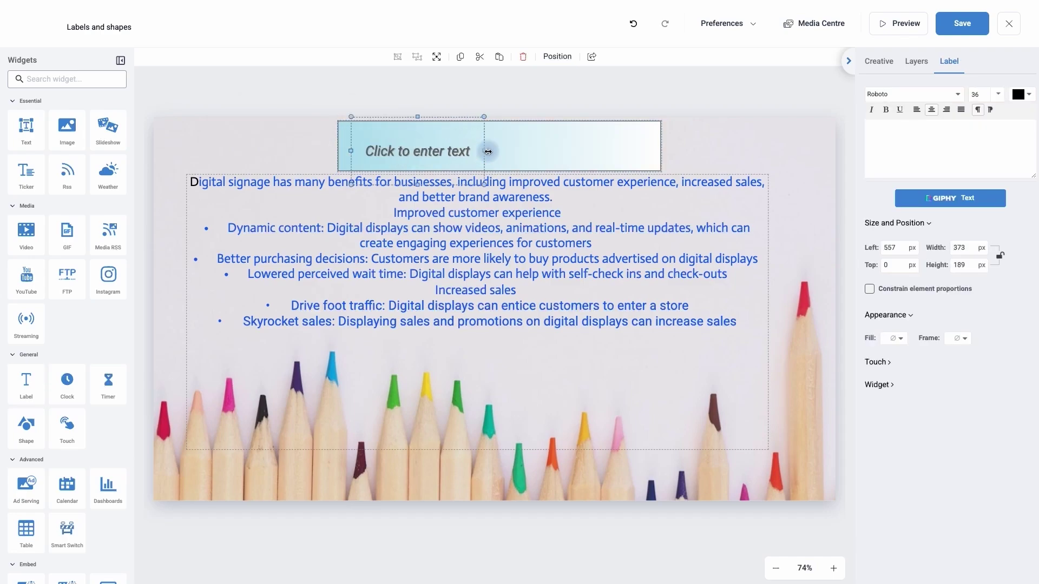
drag(488, 151, 647, 162)
double_click(508, 149)
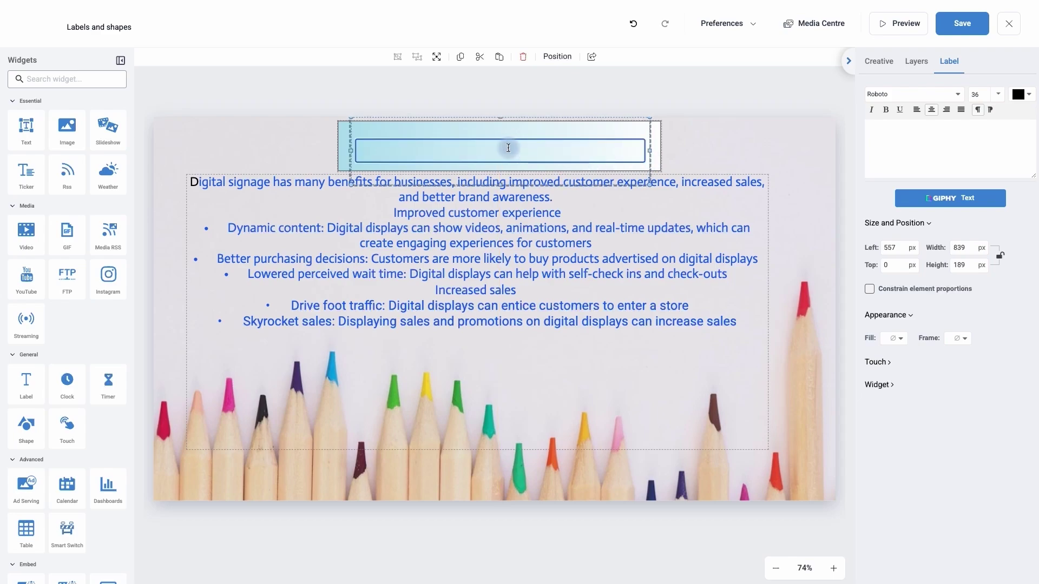
text(Welcome)
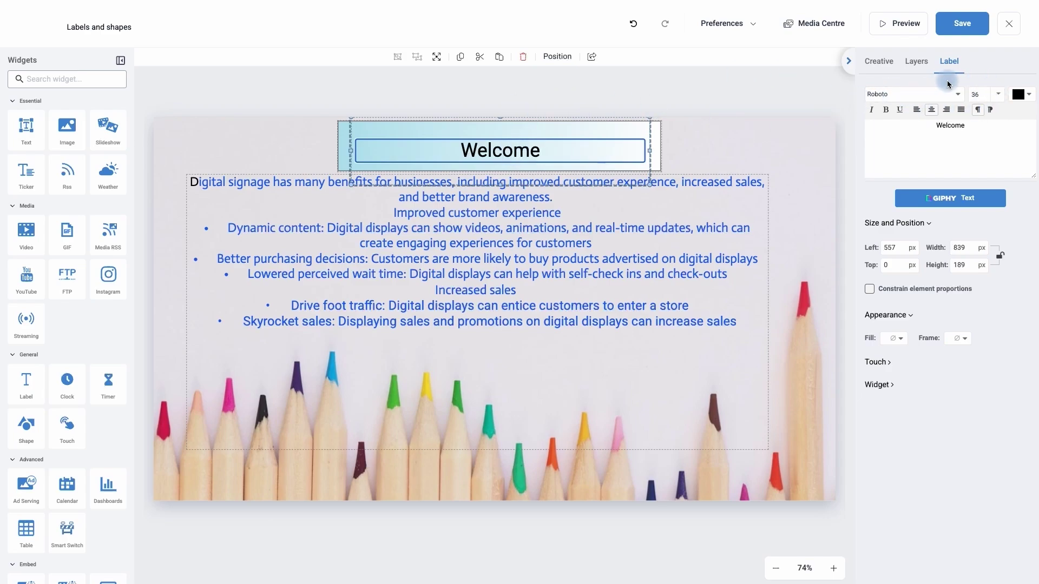
Set the Welcome label's font to Actor and its text colour to blue 0099ff.
click(958, 94)
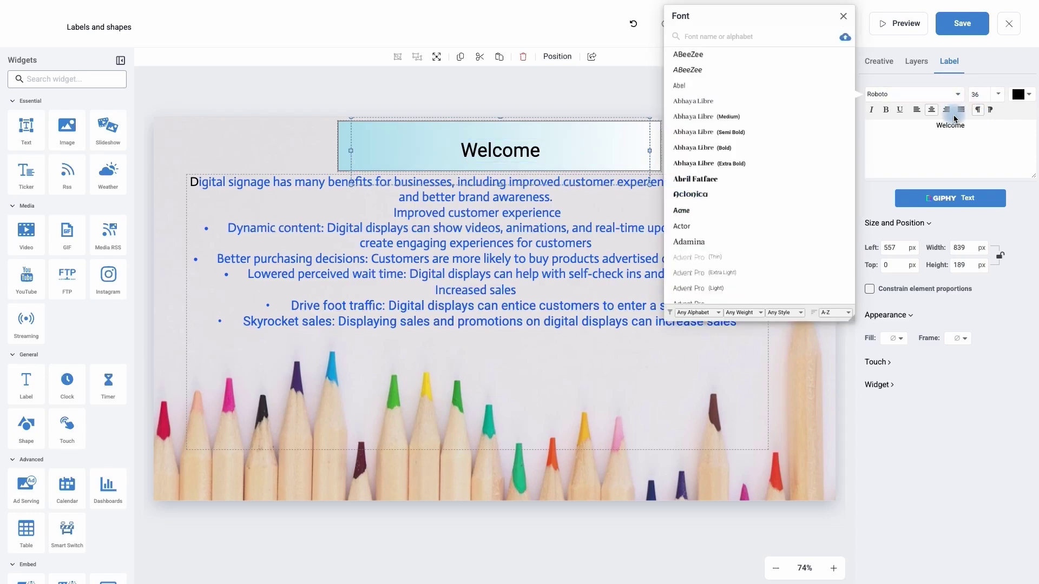
click(687, 230)
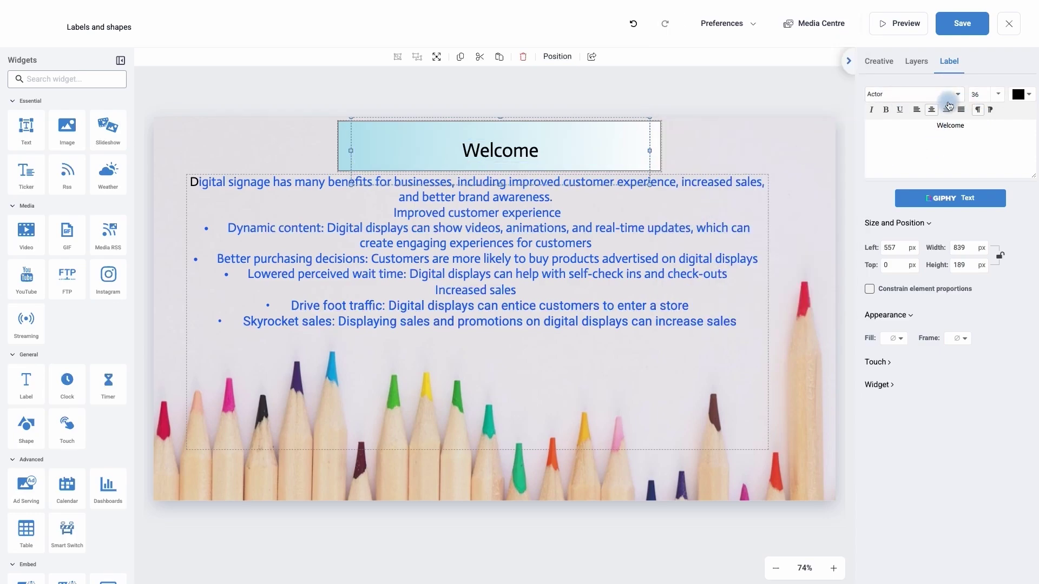
click(1028, 97)
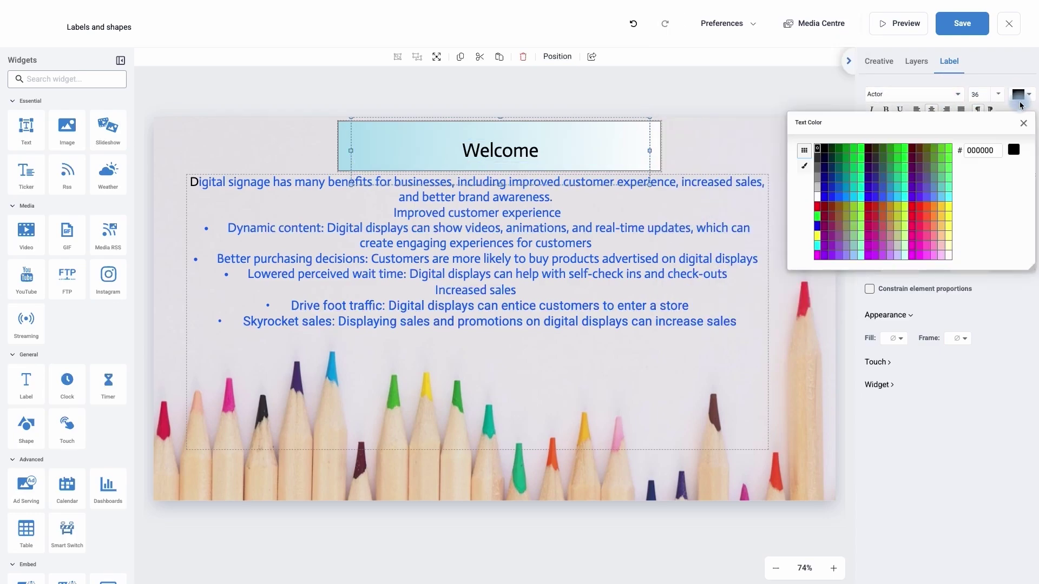
click(908, 182)
click(844, 199)
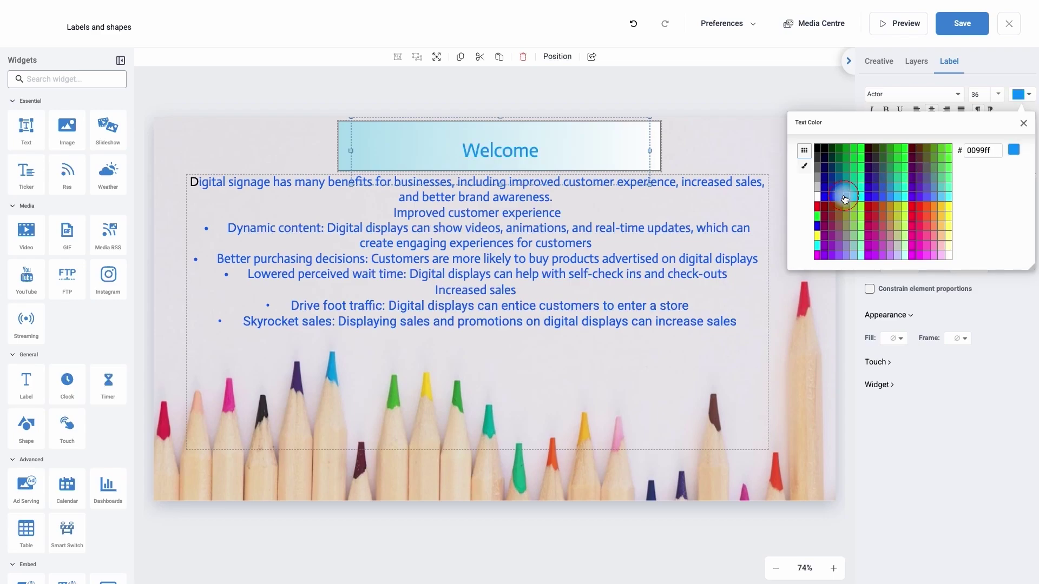
click(891, 87)
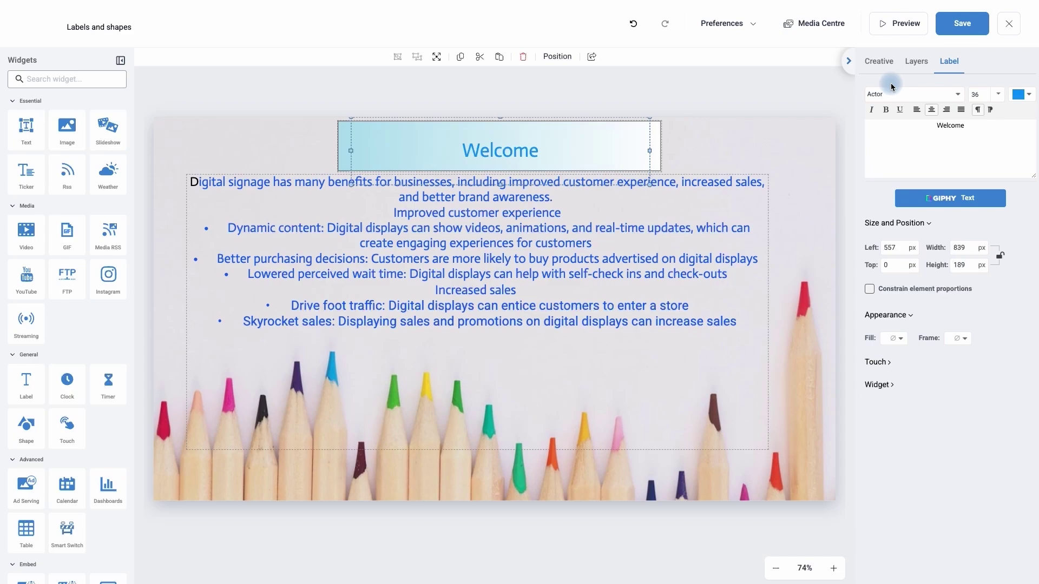
Set the Welcome label's font size to 44.
click(998, 95)
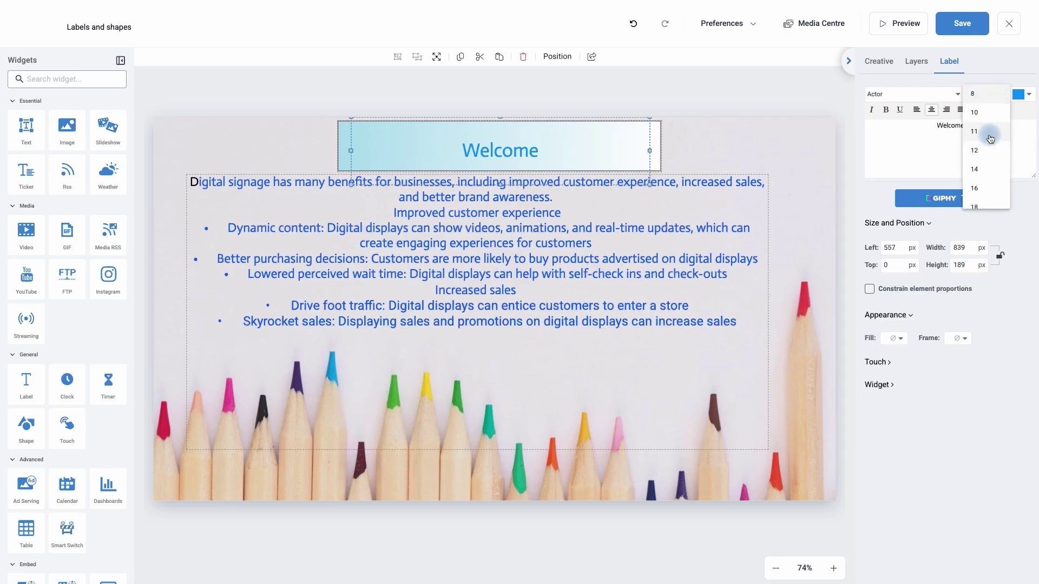
click(980, 169)
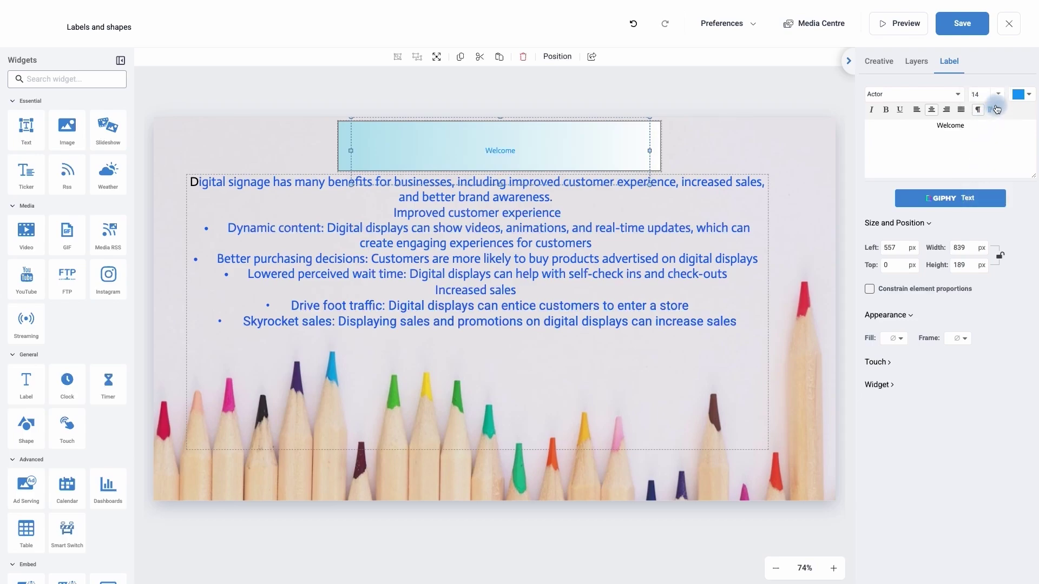
click(997, 103)
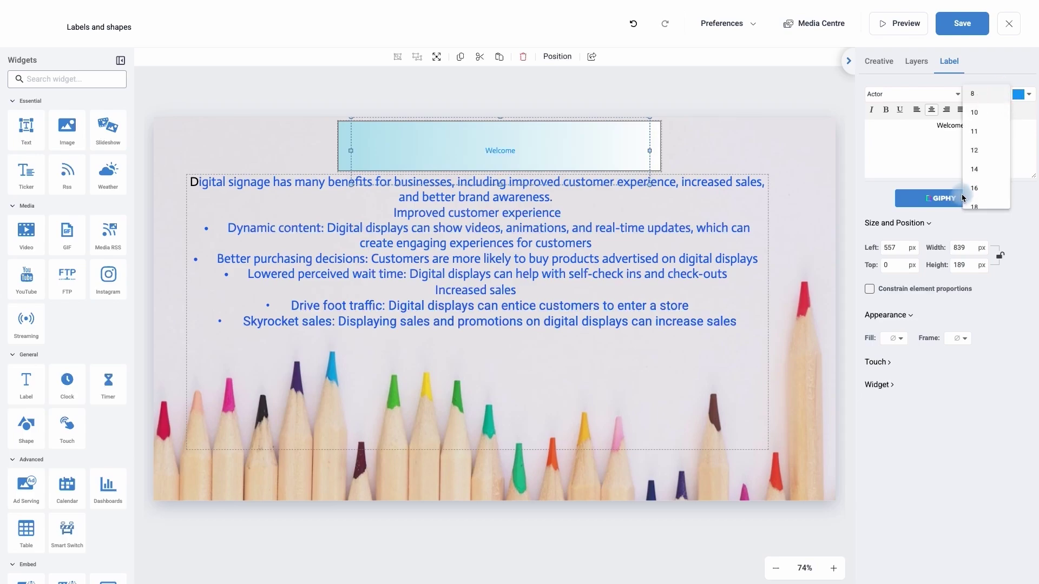
scroll(970, 189, down, 2)
scroll(971, 189, down, 2)
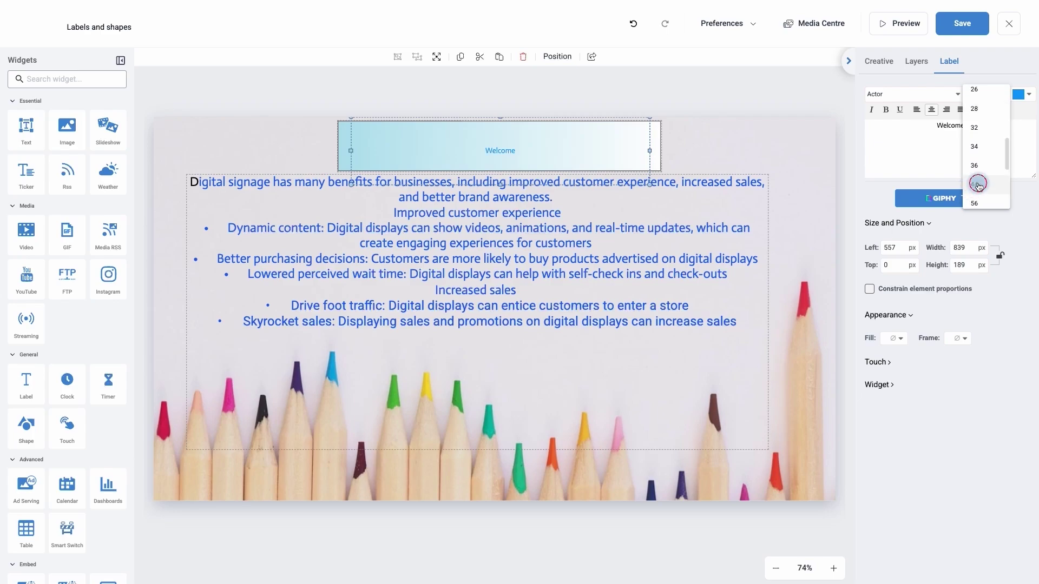
click(978, 185)
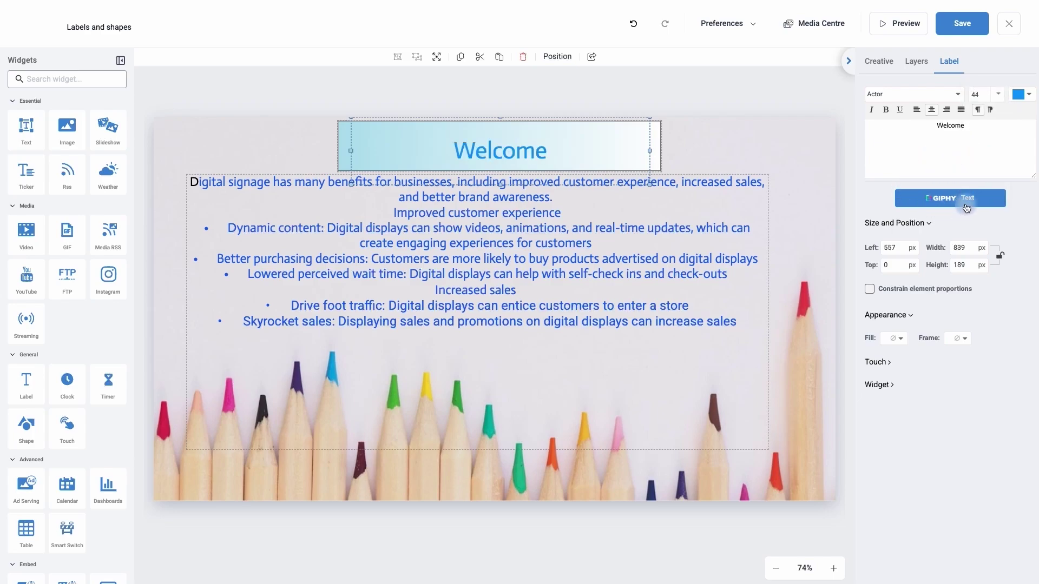
Generate Giphy animated text 'Welcome to our school' and add a chosen style to the label.
click(946, 206)
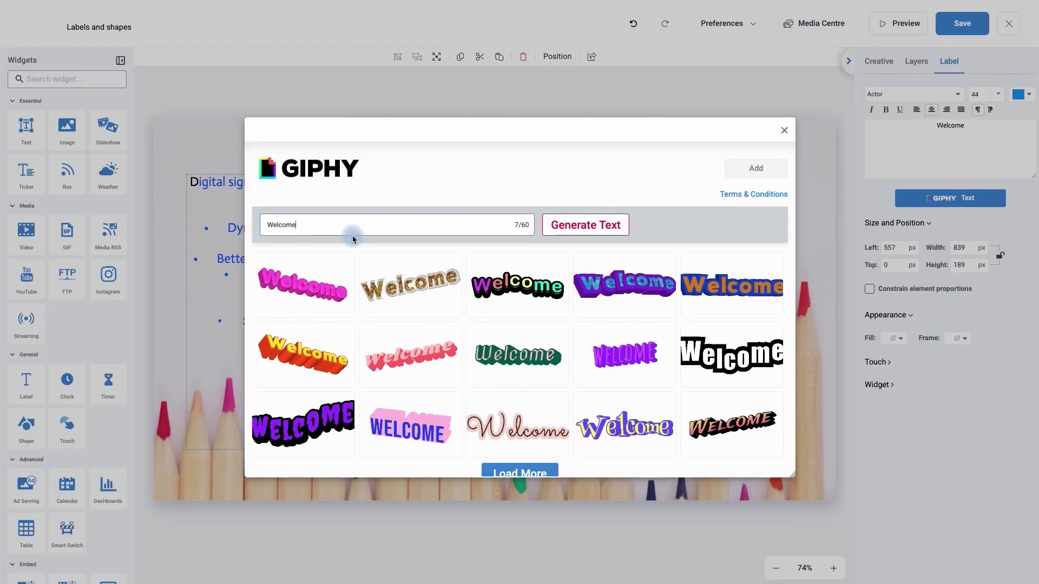
text(to t)
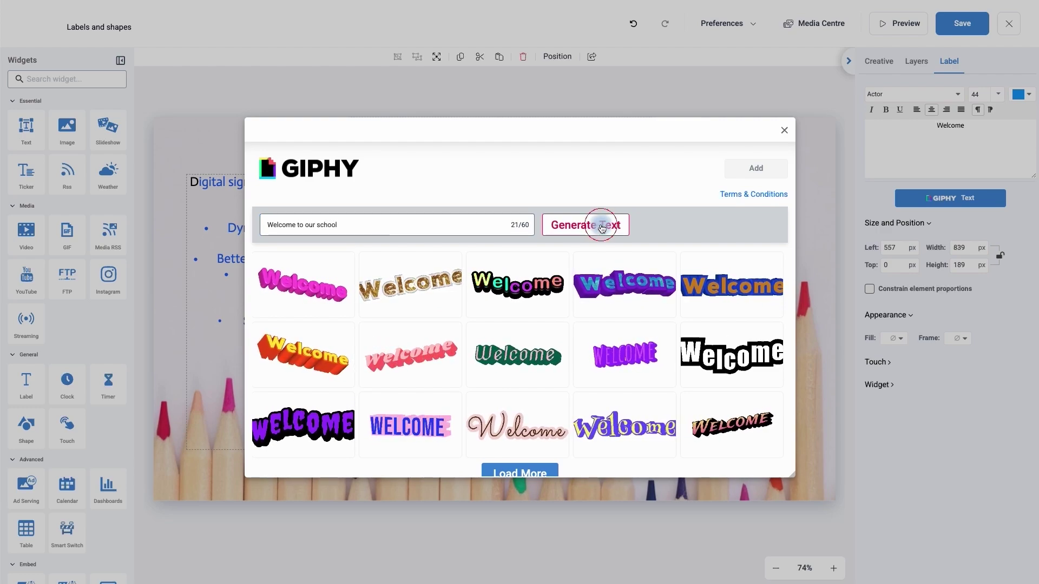
click(602, 227)
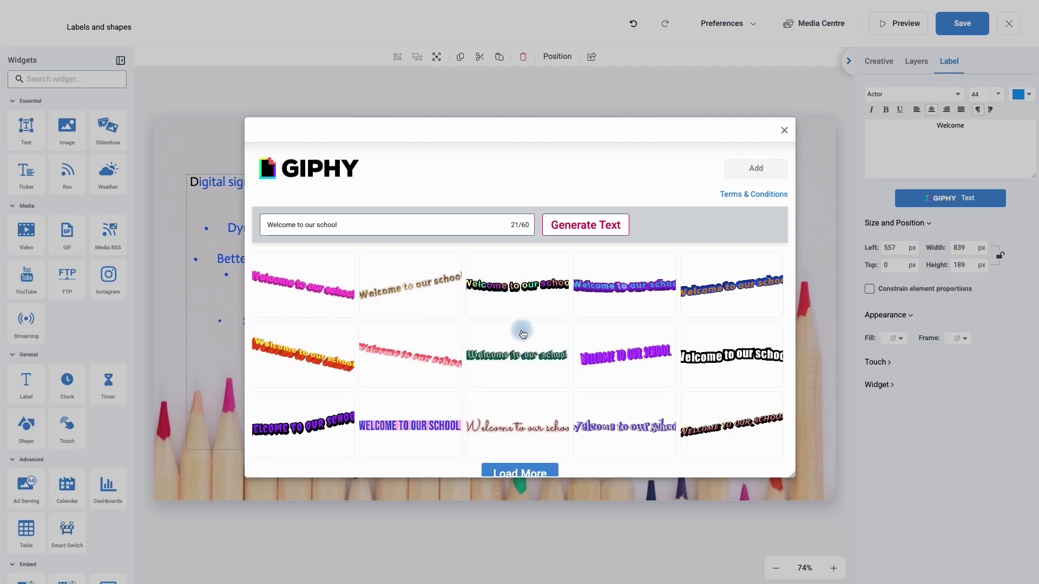
scroll(494, 328, down, 1)
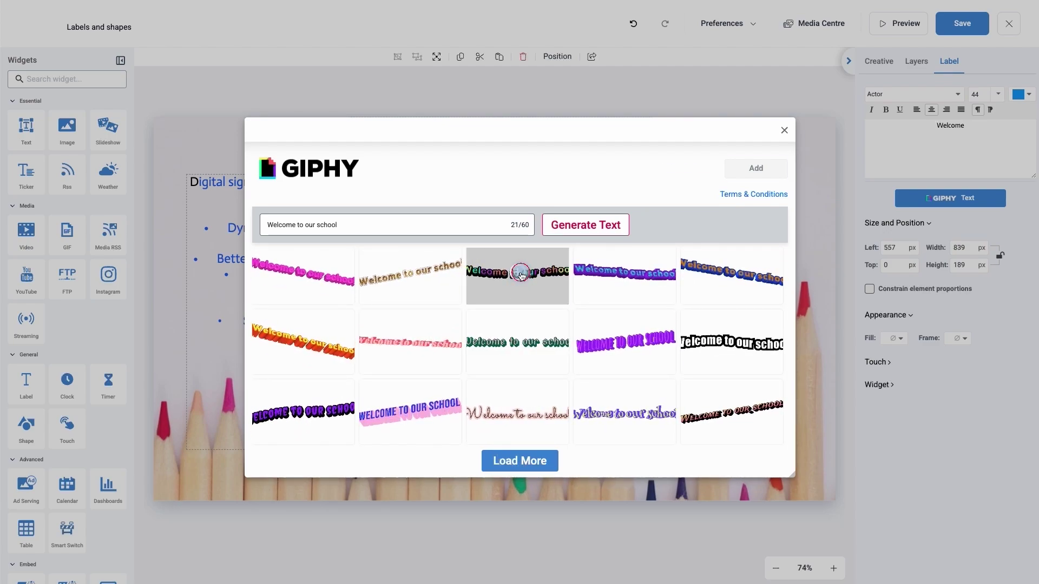
click(520, 276)
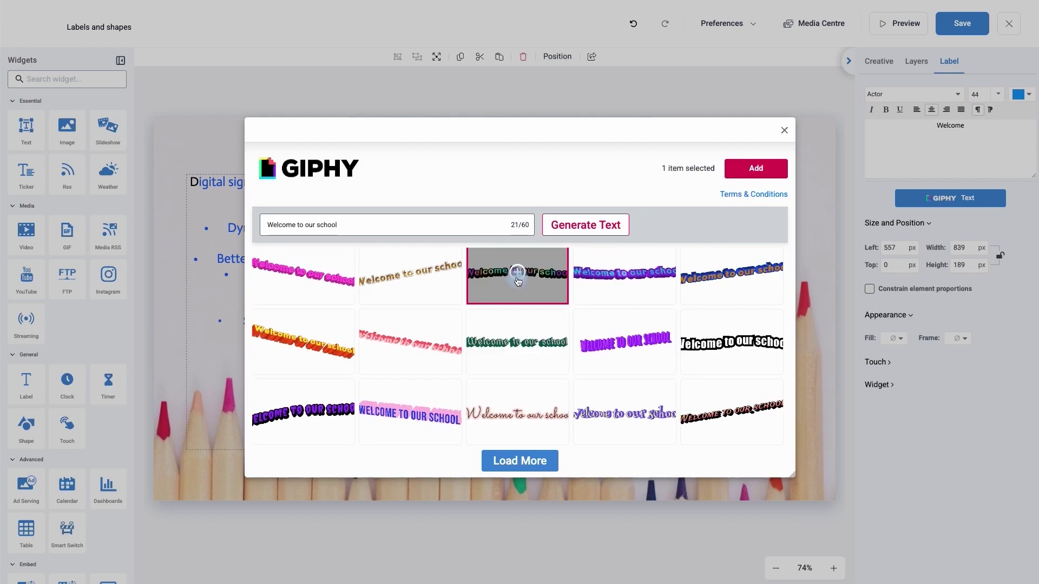
click(741, 178)
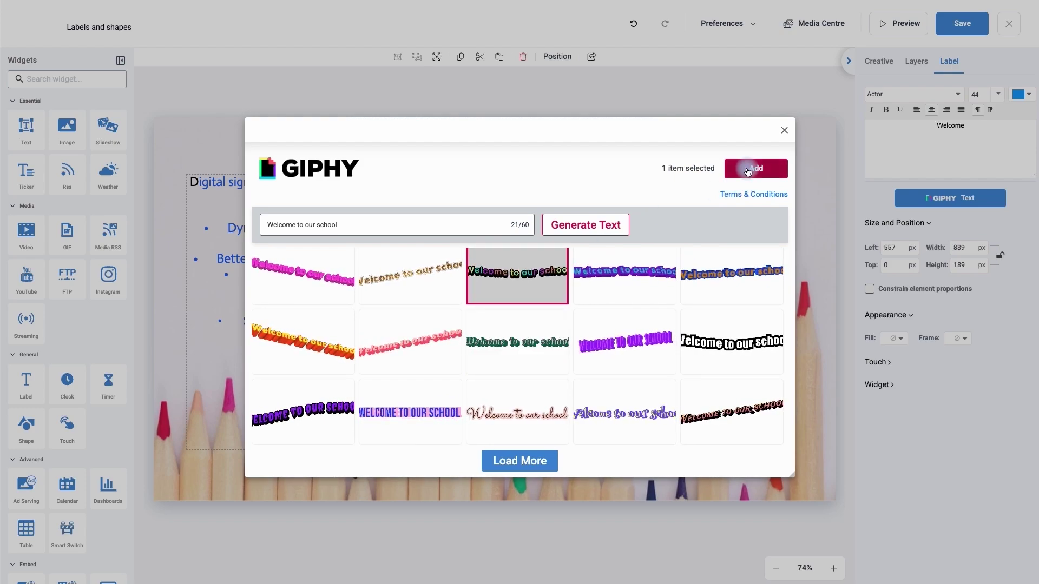